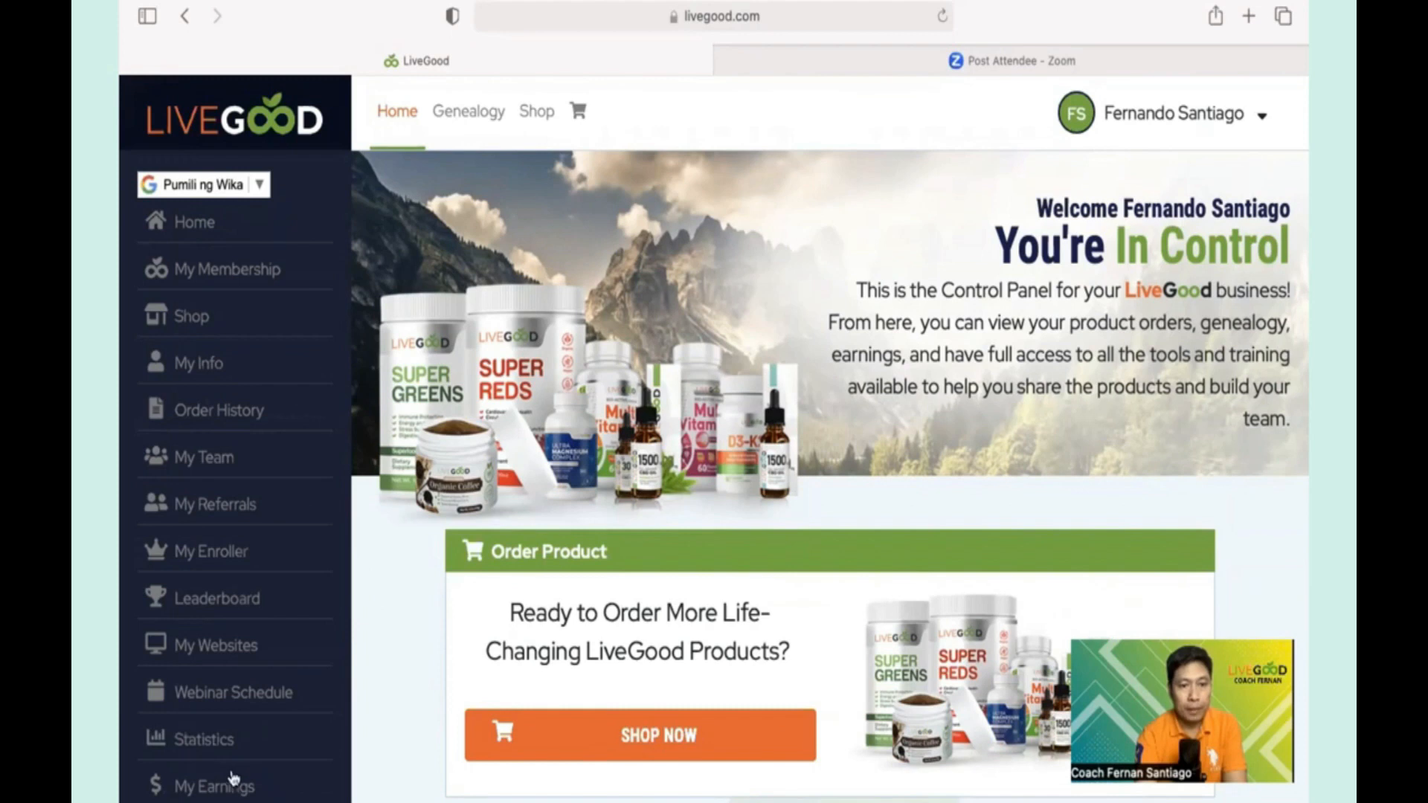
- Go to My Earnings and open the Credit Wallet issue-credit page
left_click(220, 792)
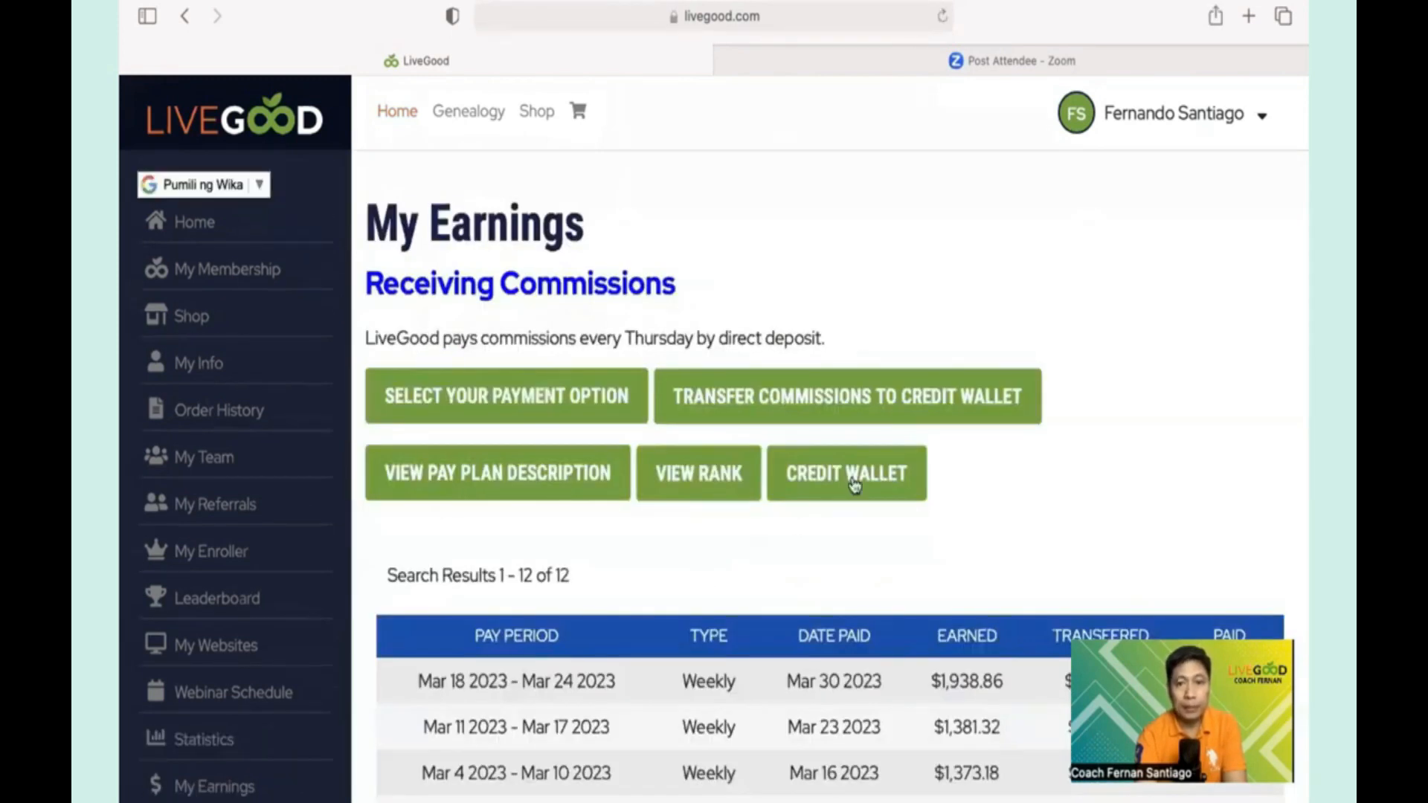
left_click(851, 481)
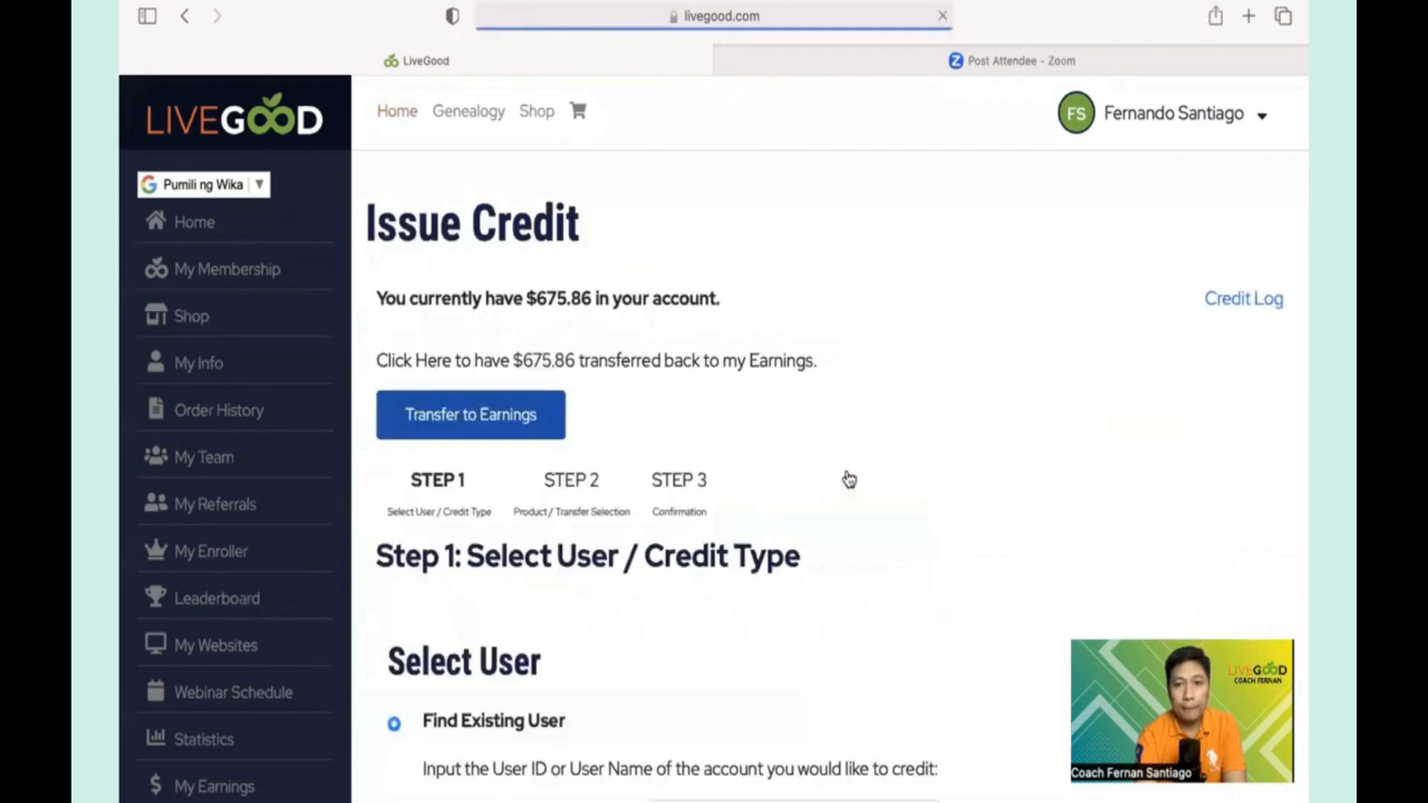
scroll(887, 428, "down", 3)
scroll(888, 428, "down", 4)
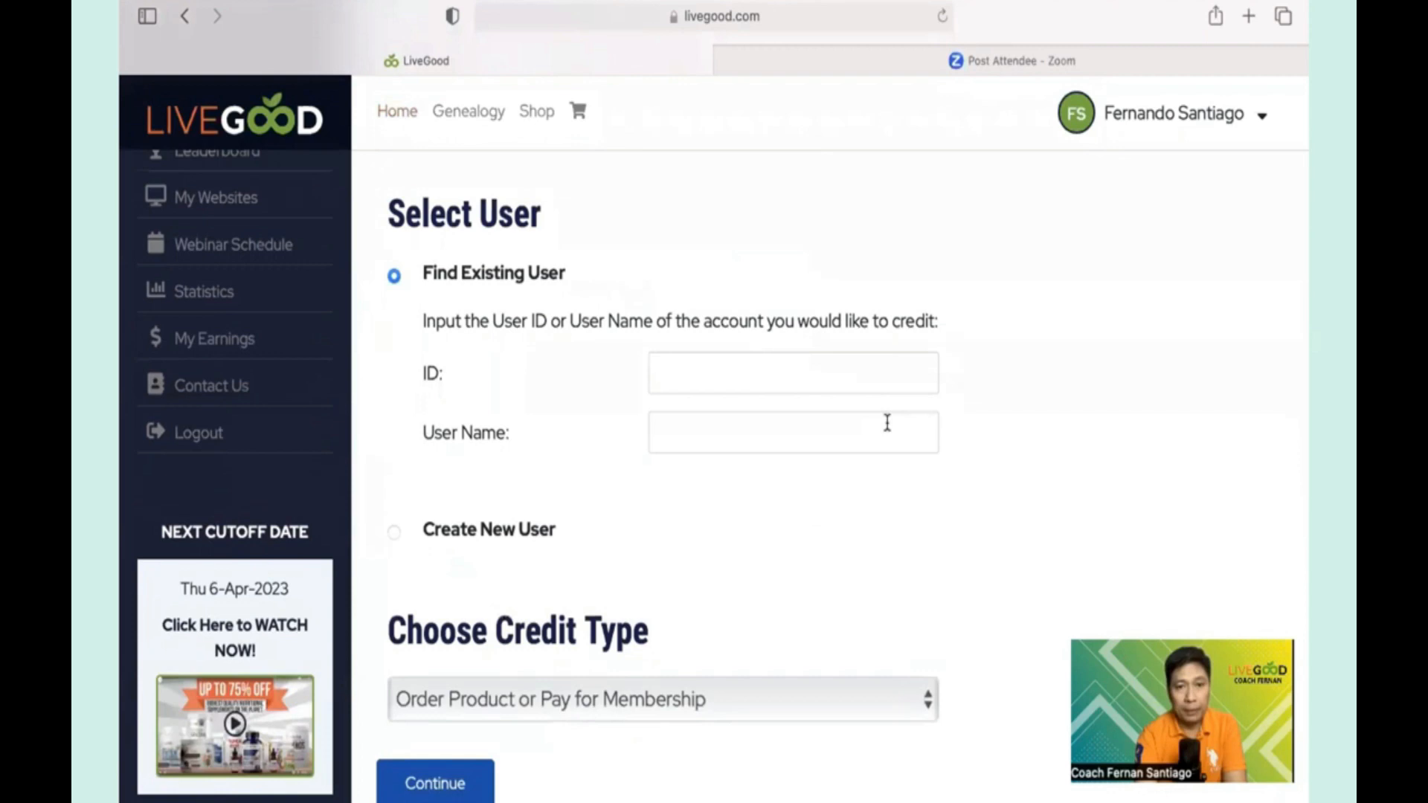
scroll(925, 223, "up", 4)
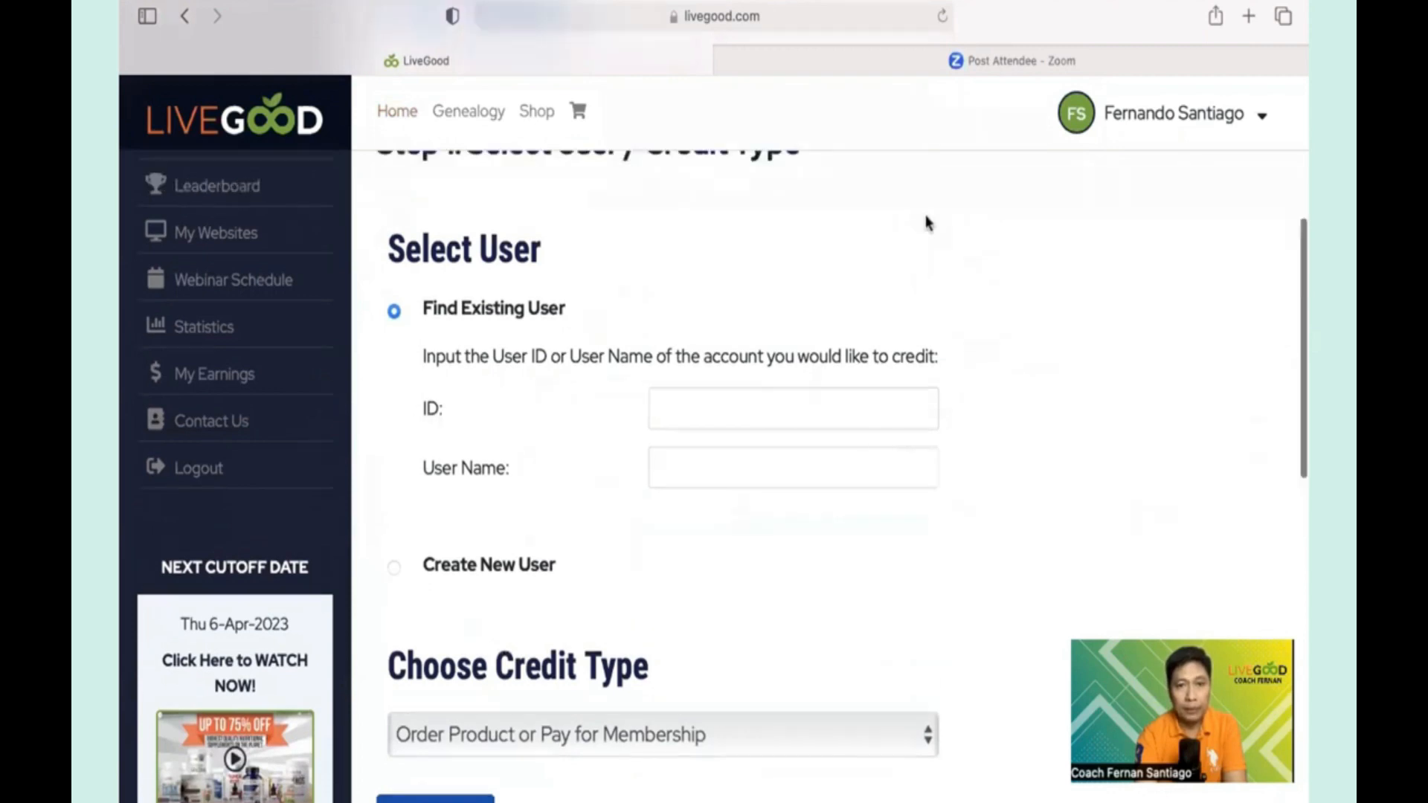
scroll(926, 223, "up", 2)
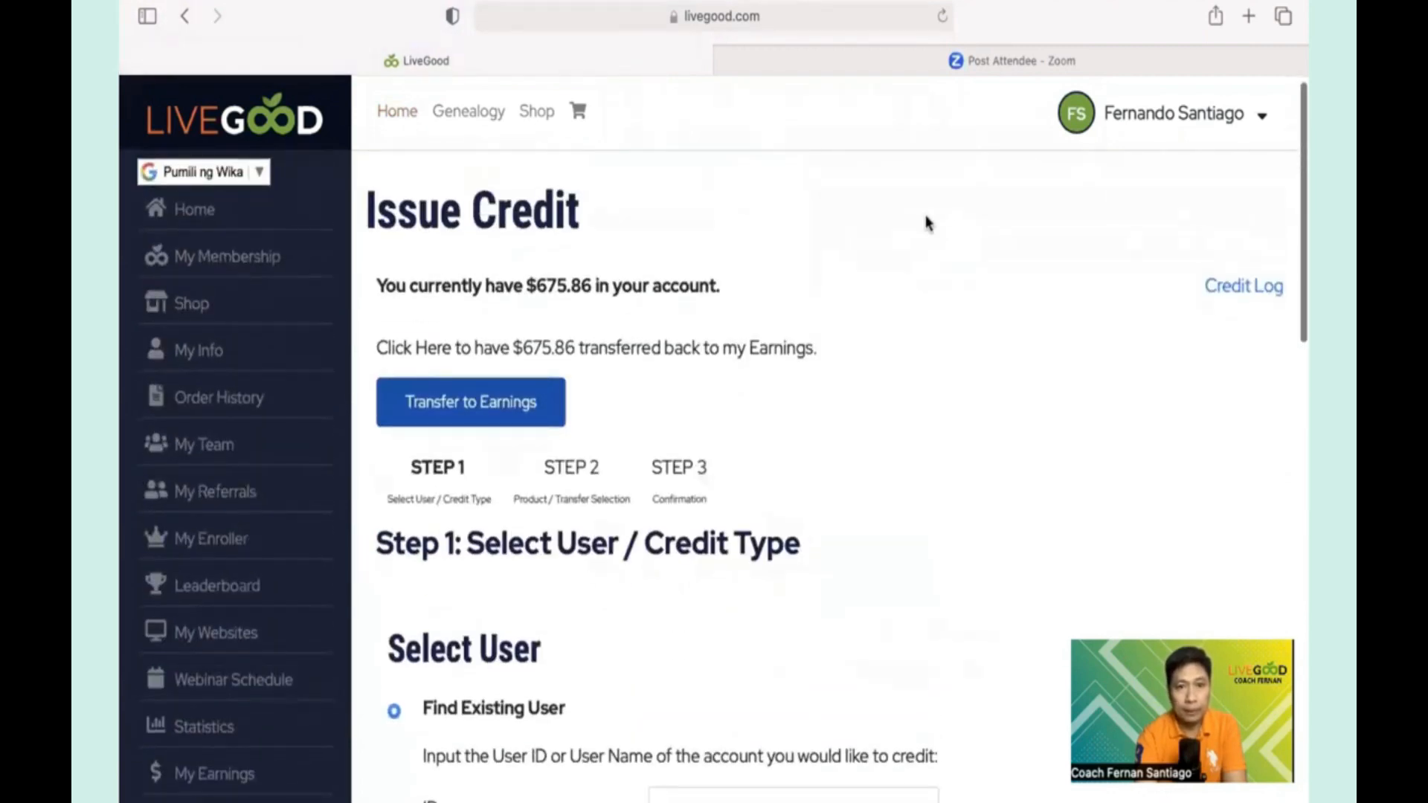
scroll(926, 223, "down", 1)
scroll(926, 223, "down", 5)
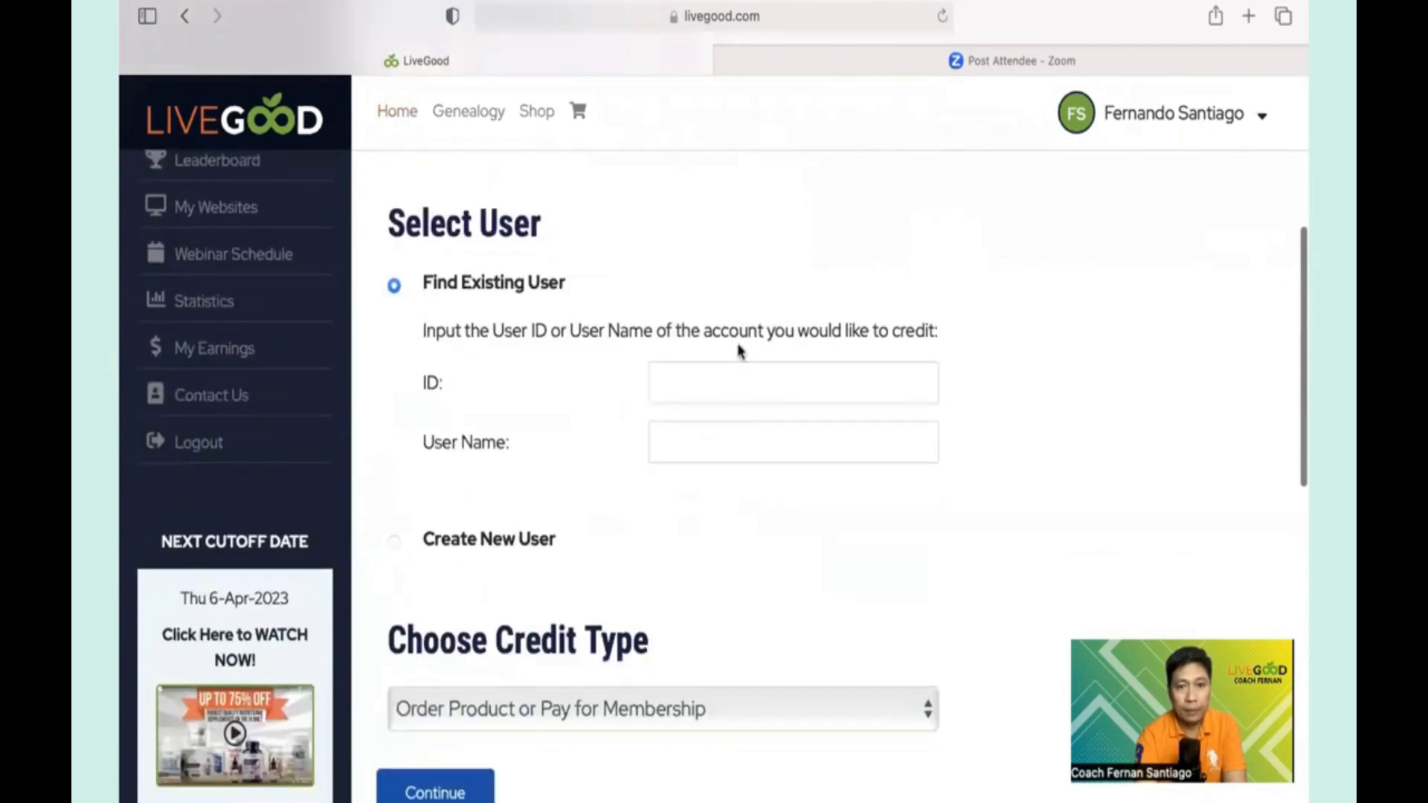
- Enter the recipient member's ID and user name in the credit form
left_click(719, 388)
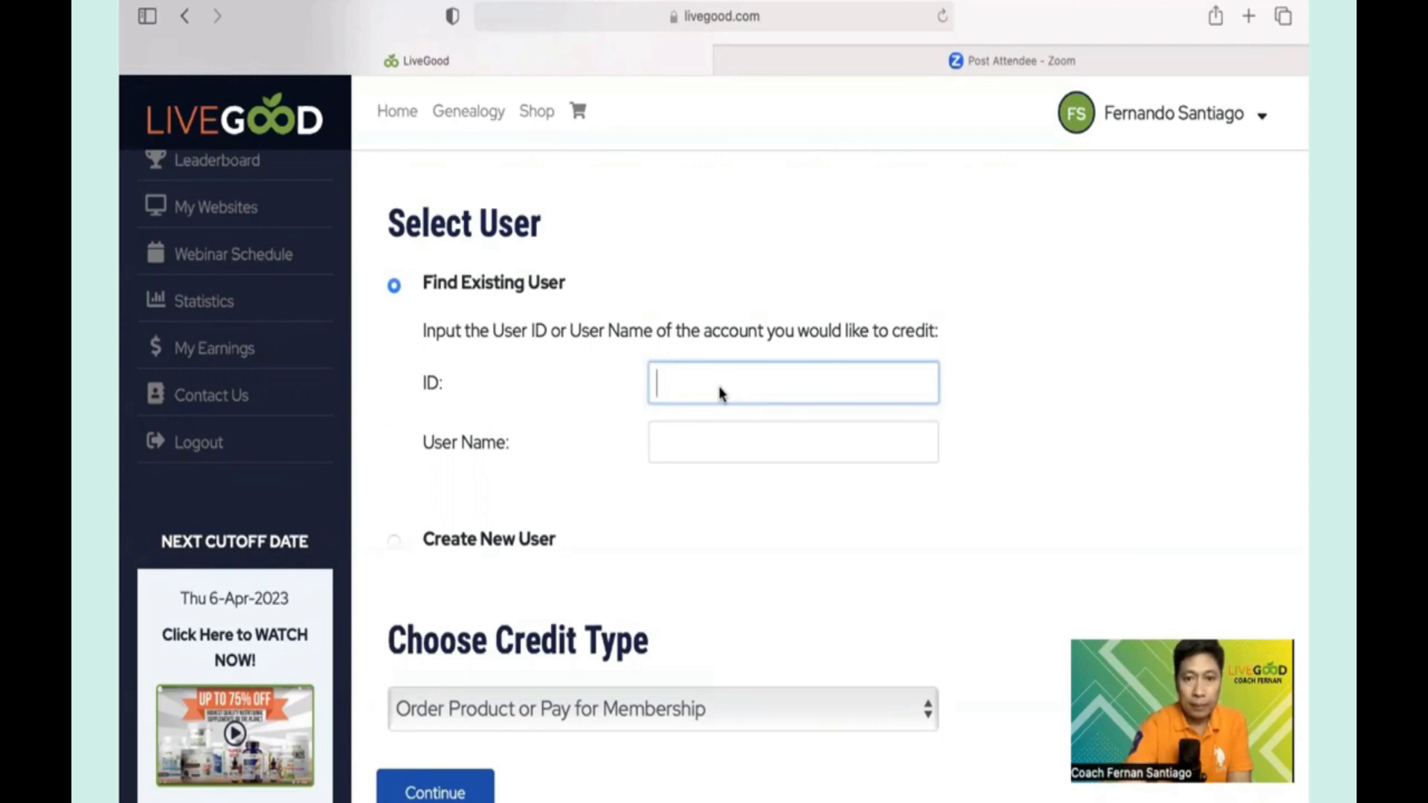
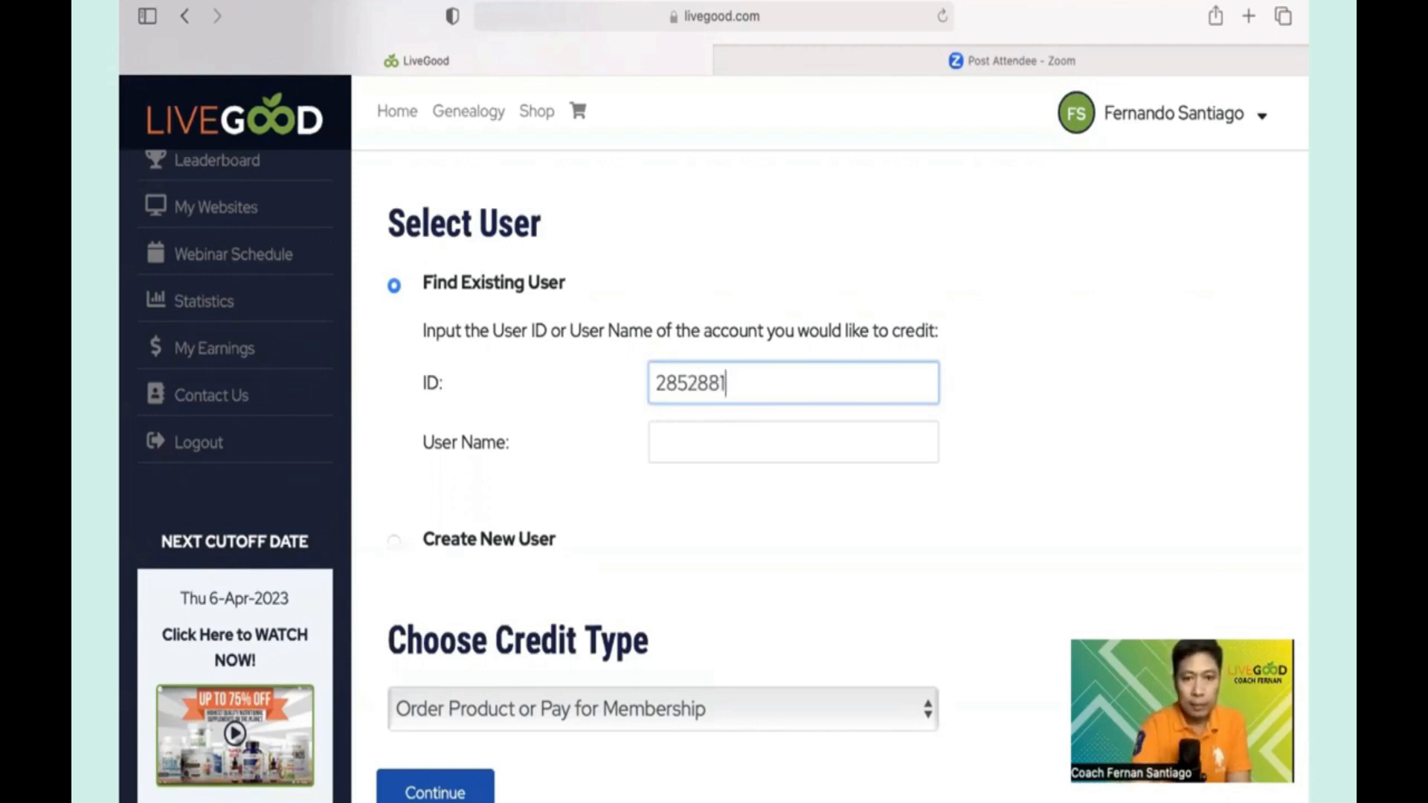
left_click(673, 446)
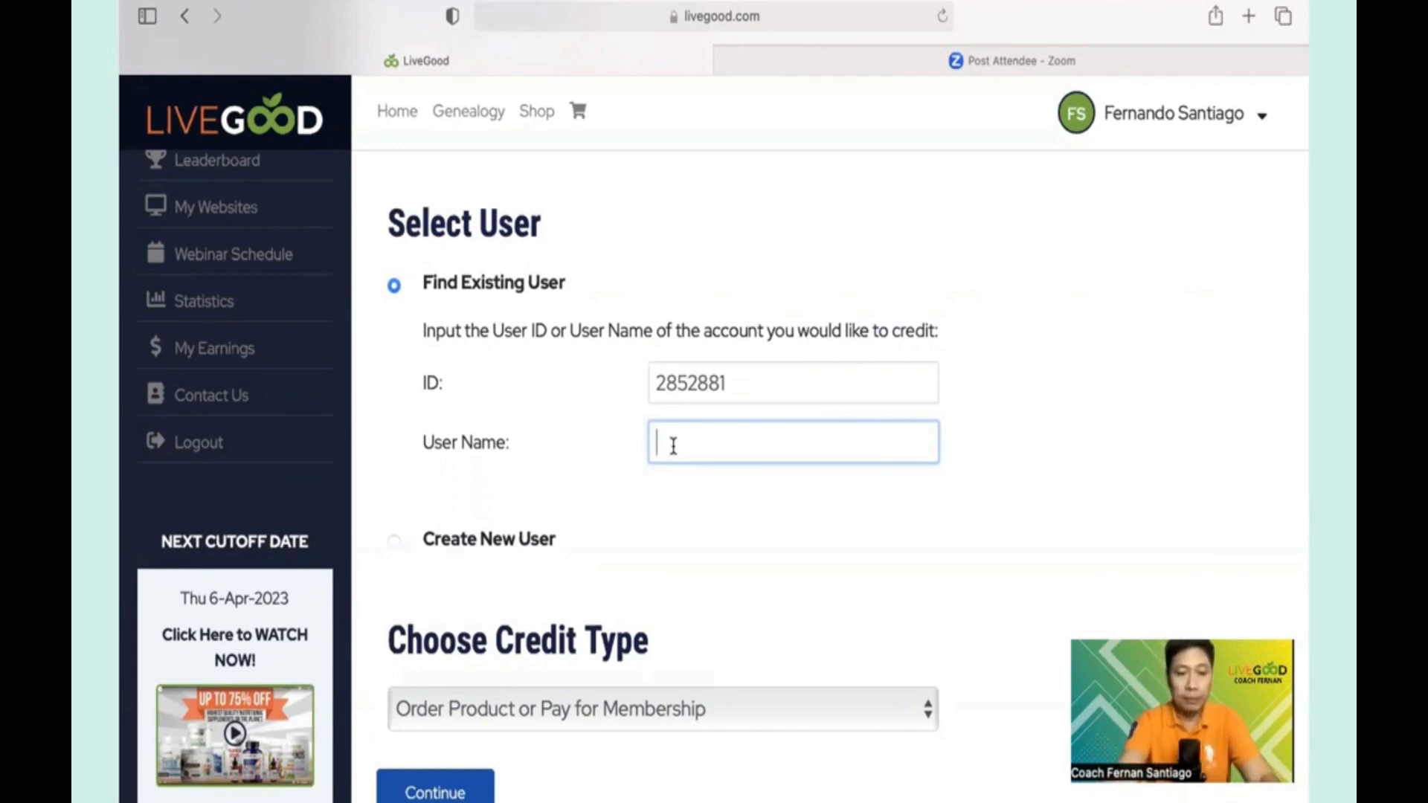
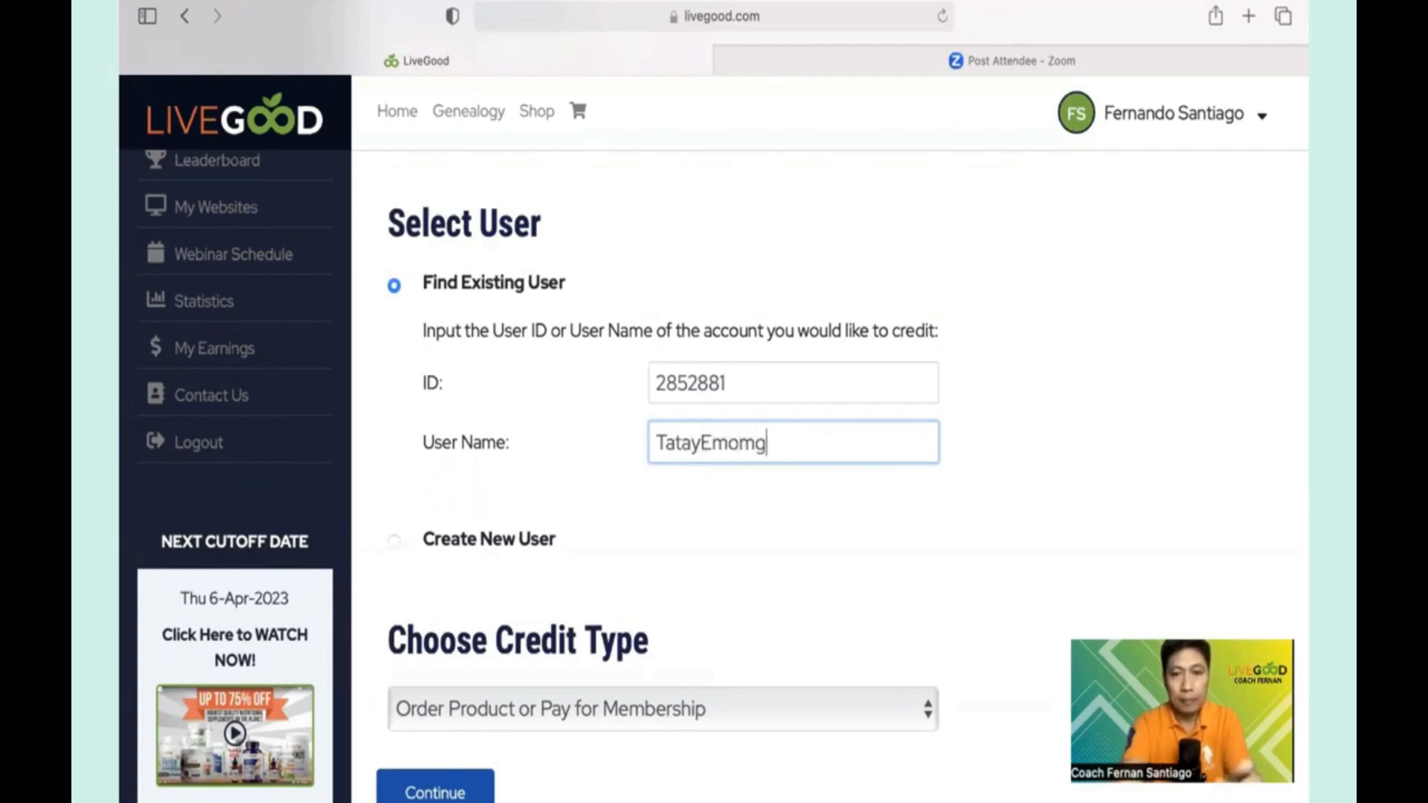
scroll(801, 501, "down", 3)
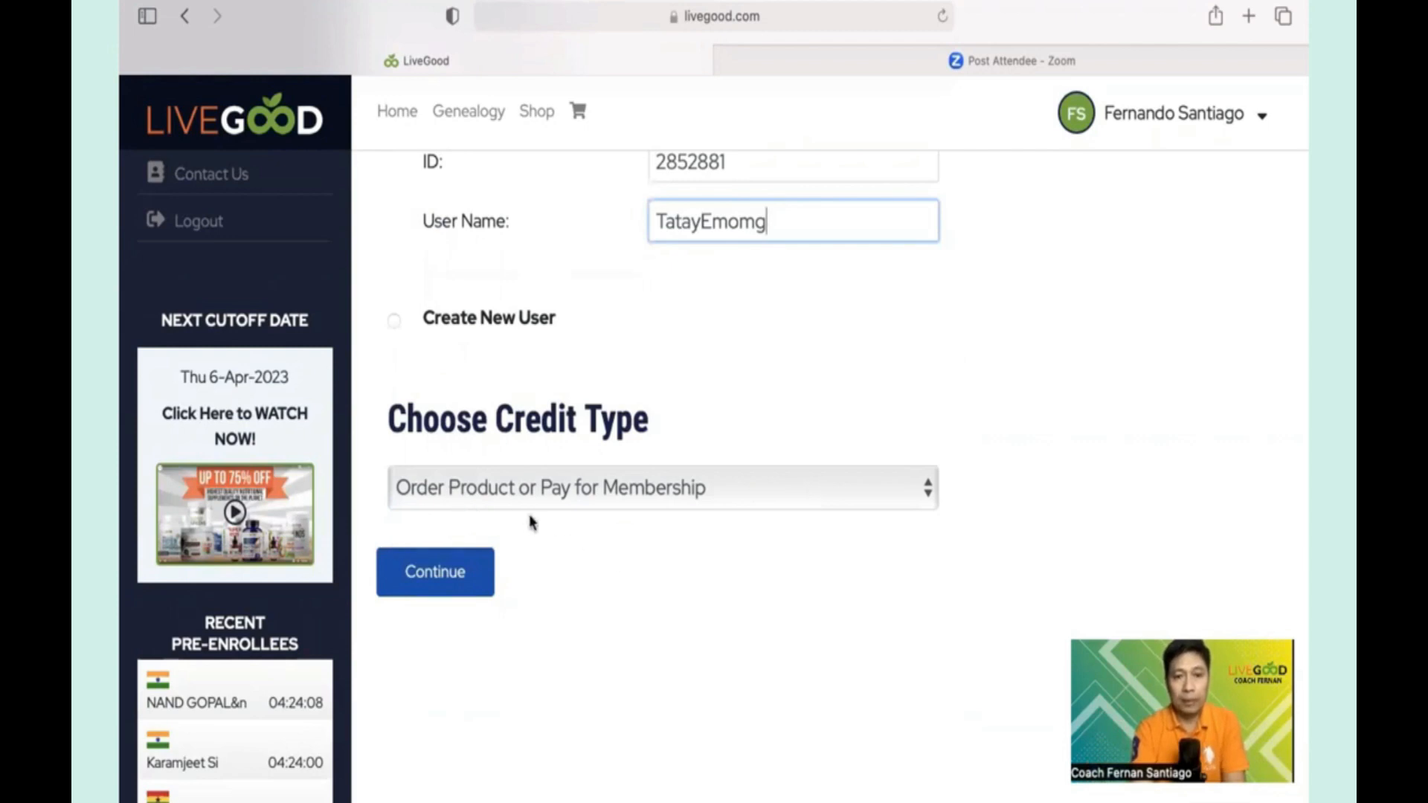
- Submit the recipient, select 1 Monthly Membership at $9.95 plus shipping, and continue to Step 3
left_click(431, 584)
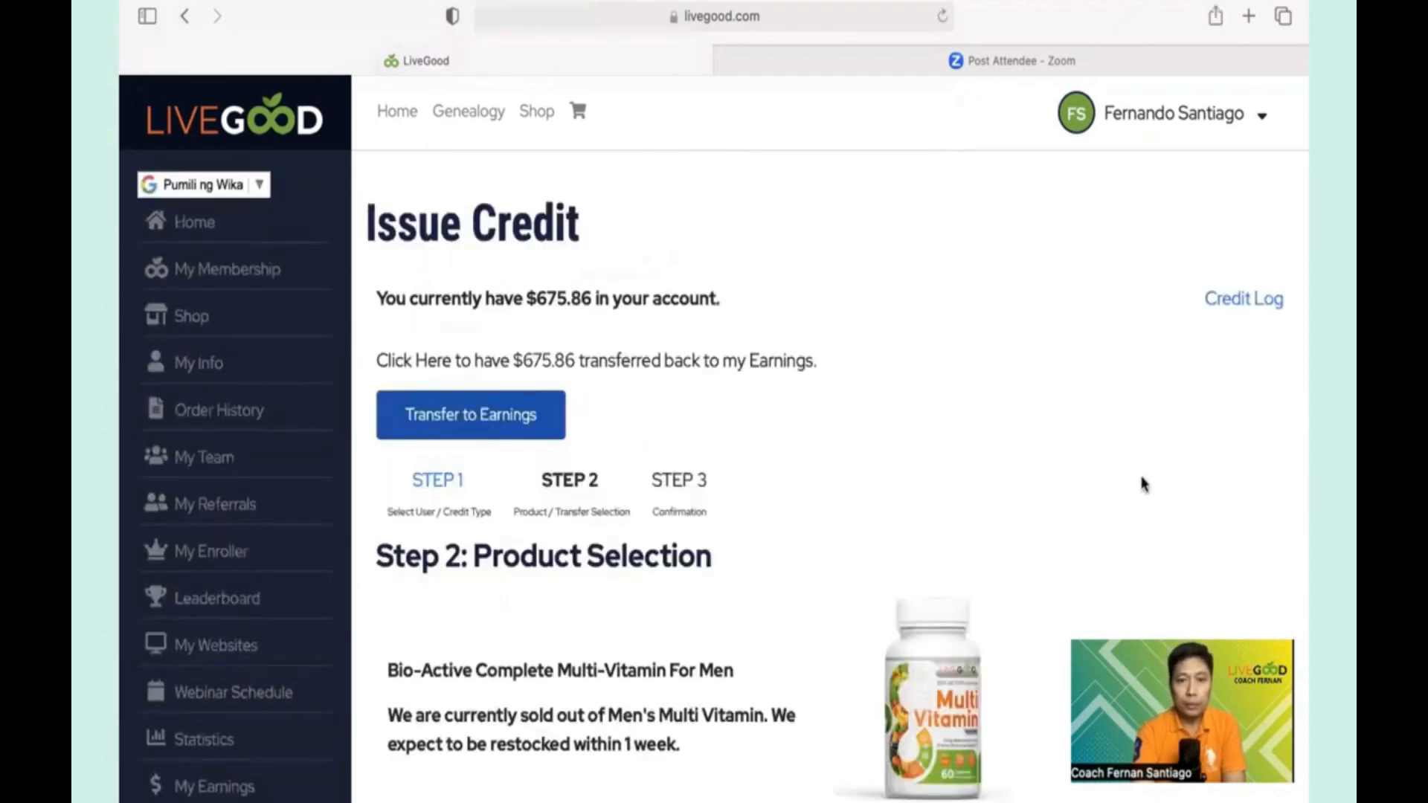
scroll(1143, 484, "down", 12)
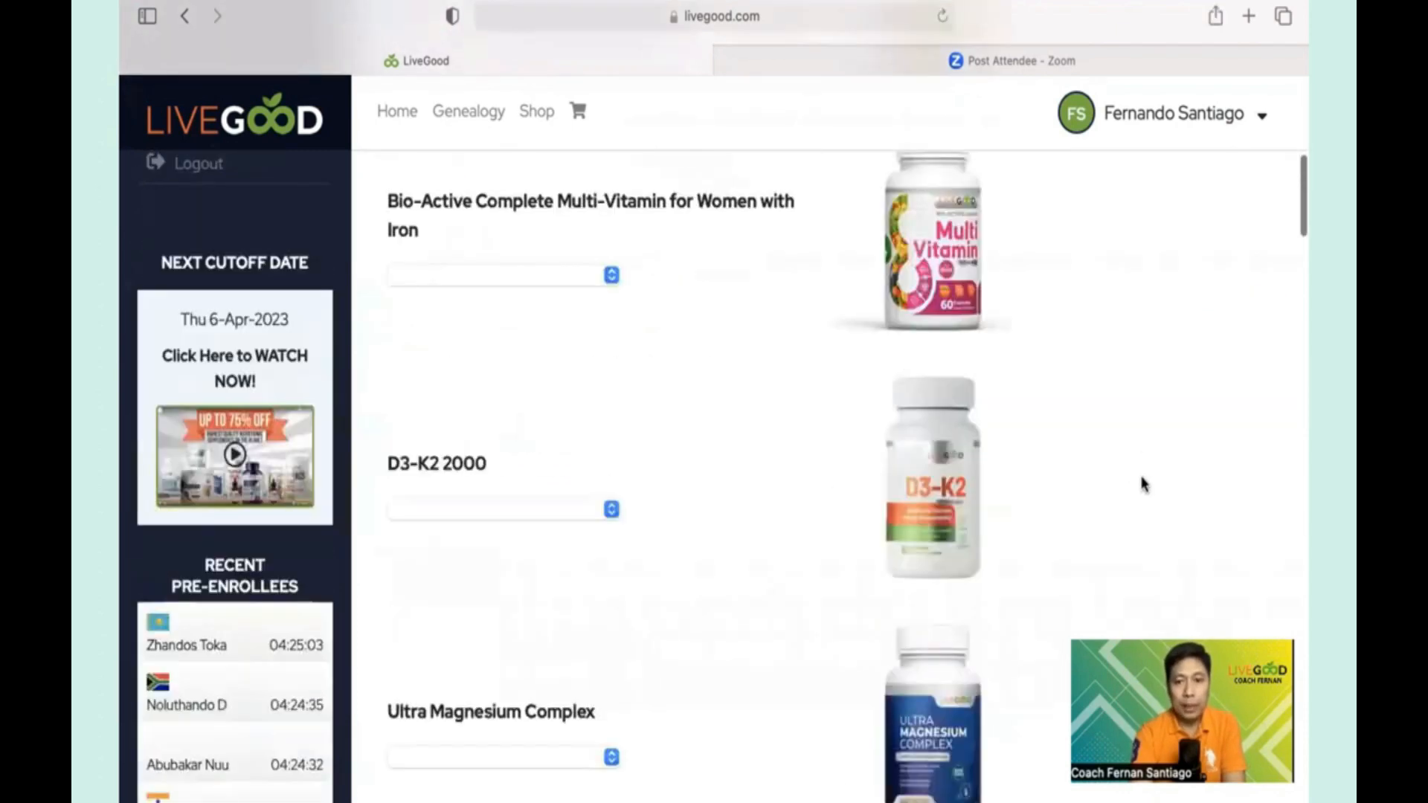
scroll(1143, 484, "down", 20)
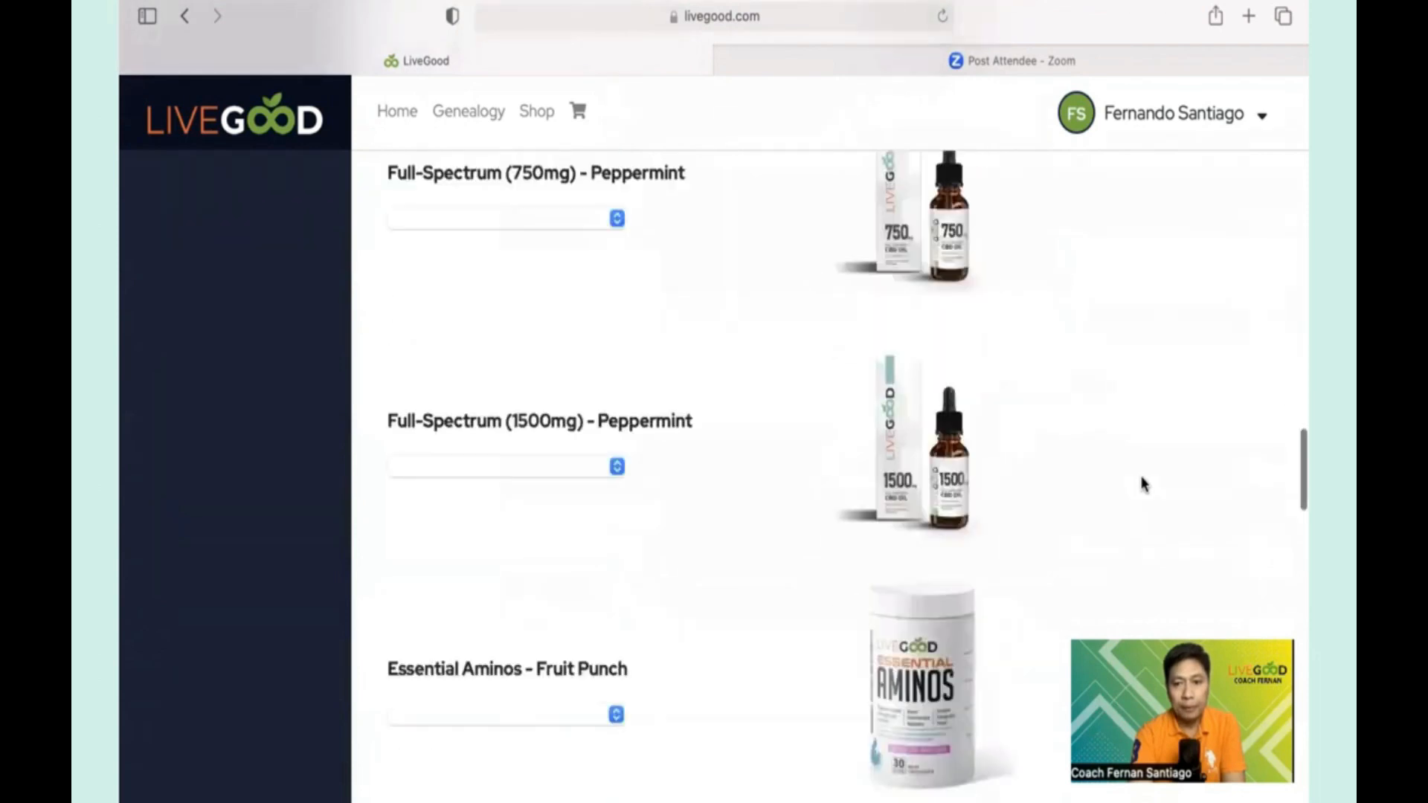
scroll(1143, 484, "down", 15)
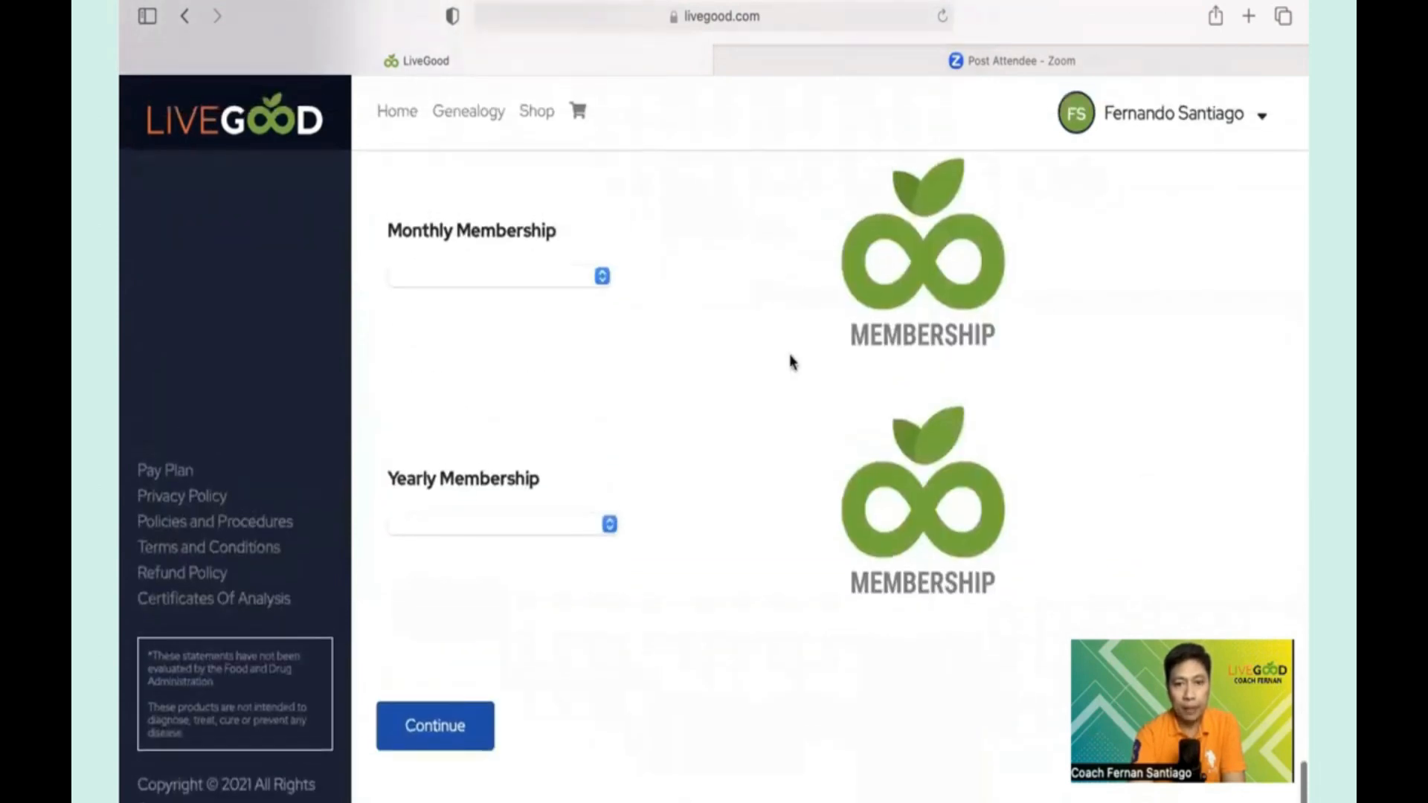
scroll(789, 354, "up", 1)
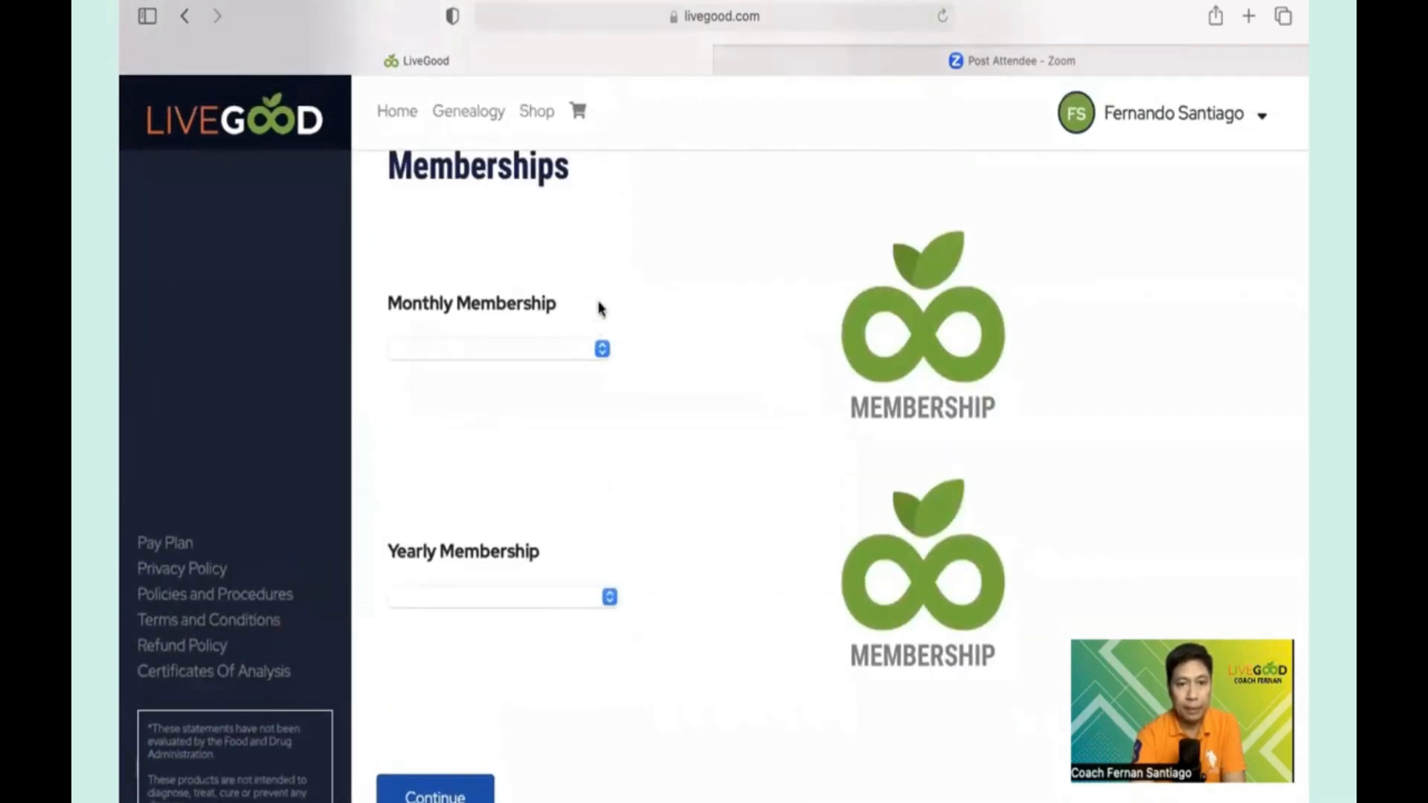
left_click(601, 349)
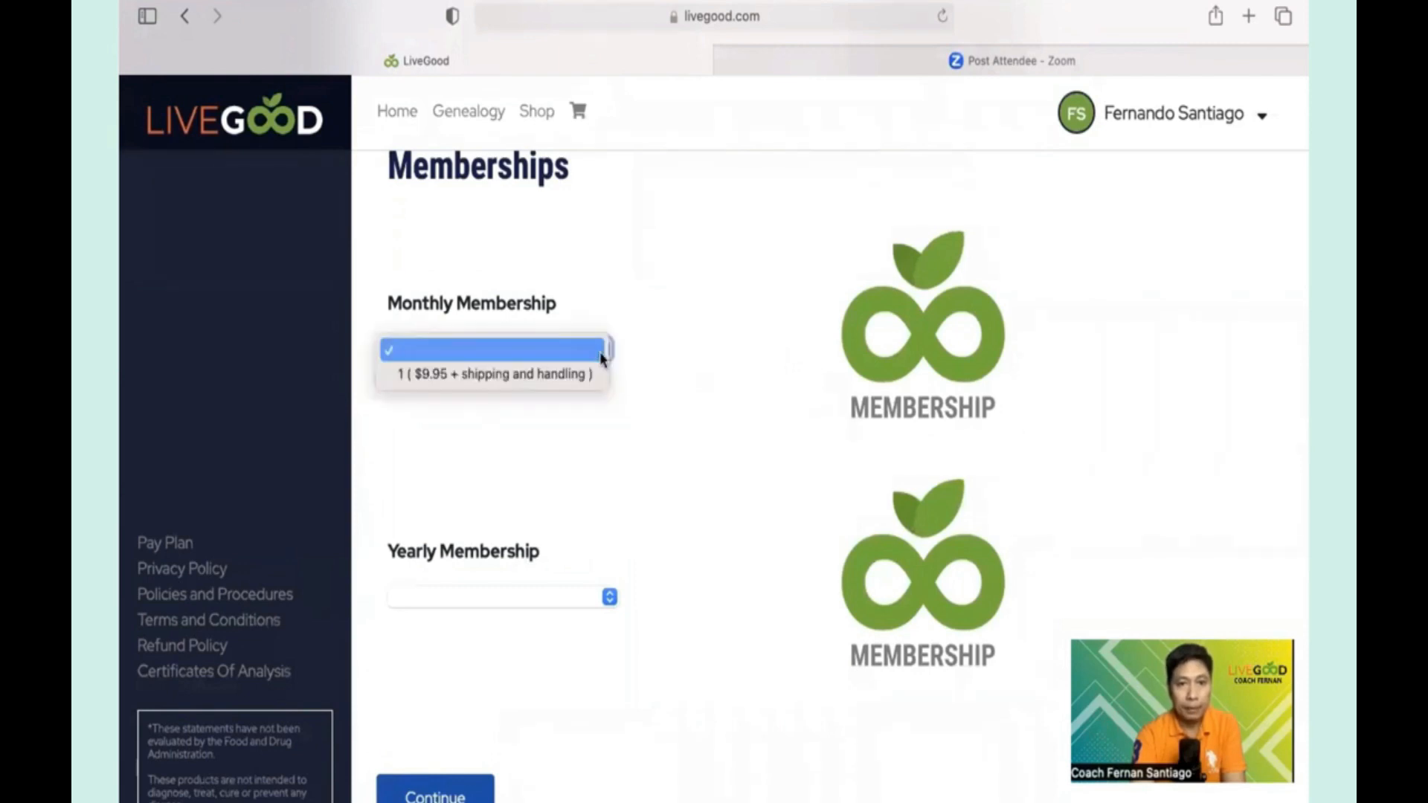
left_click(401, 375)
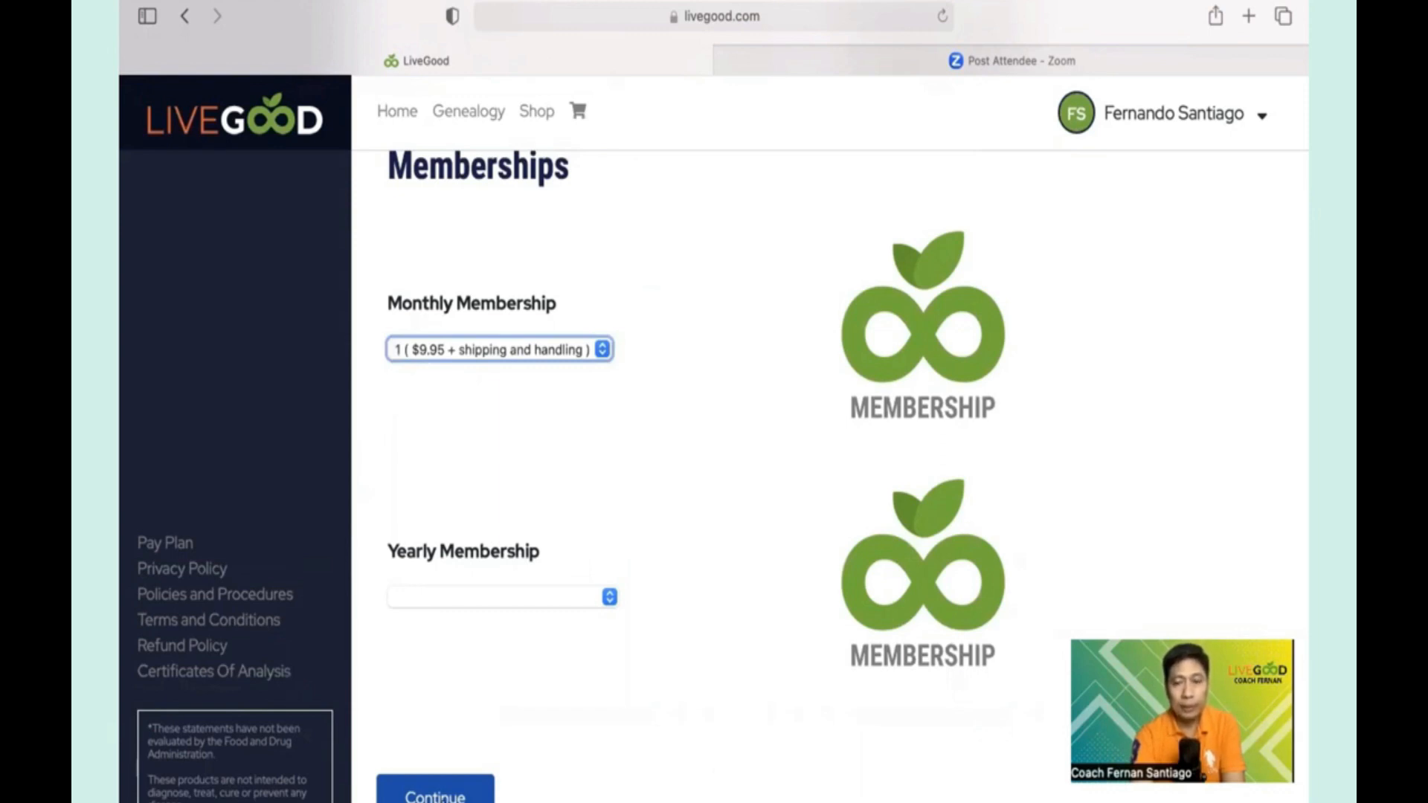
left_click(435, 791)
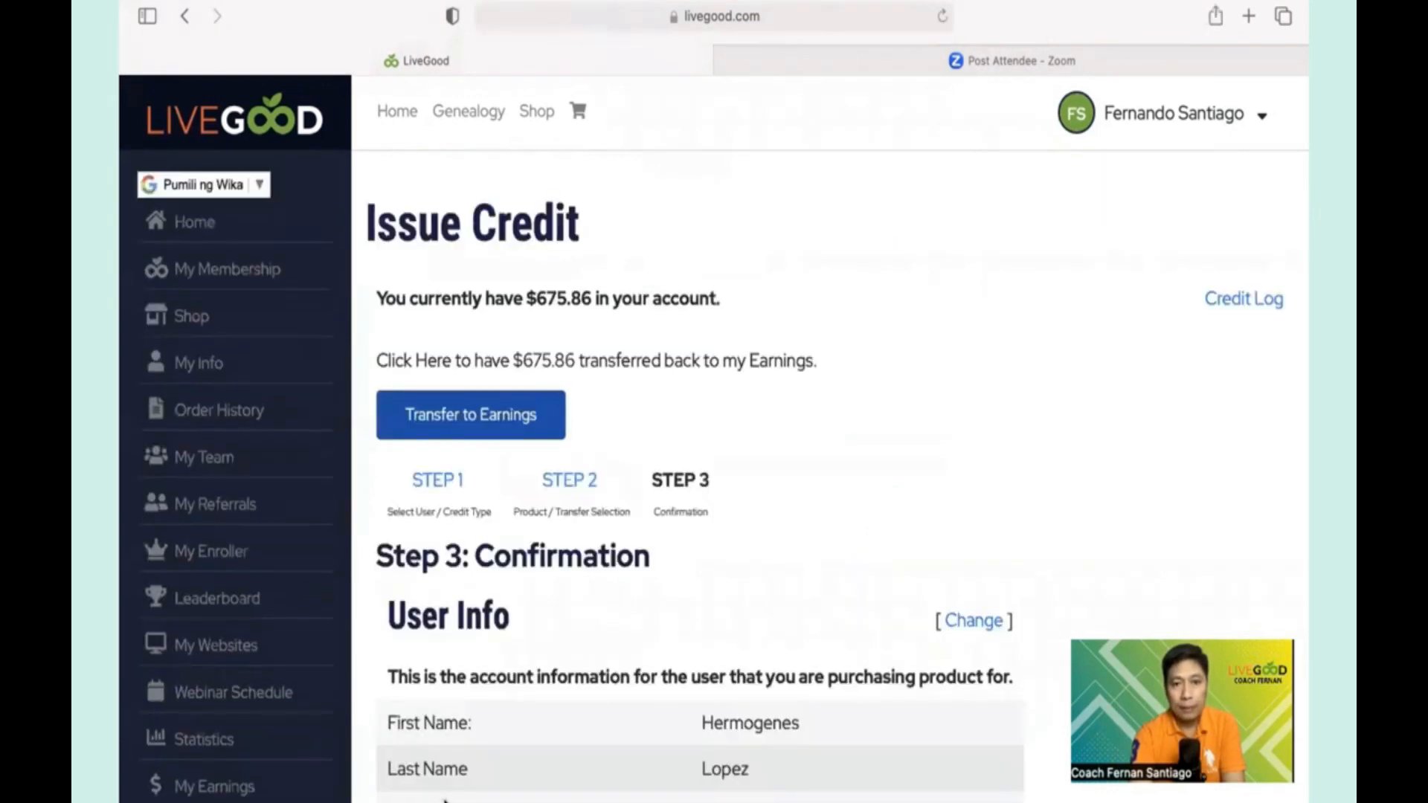
- Issue the $9.95 membership credit and confirm it, leaving $665.91 in the wallet
scroll(867, 564, "down", 5)
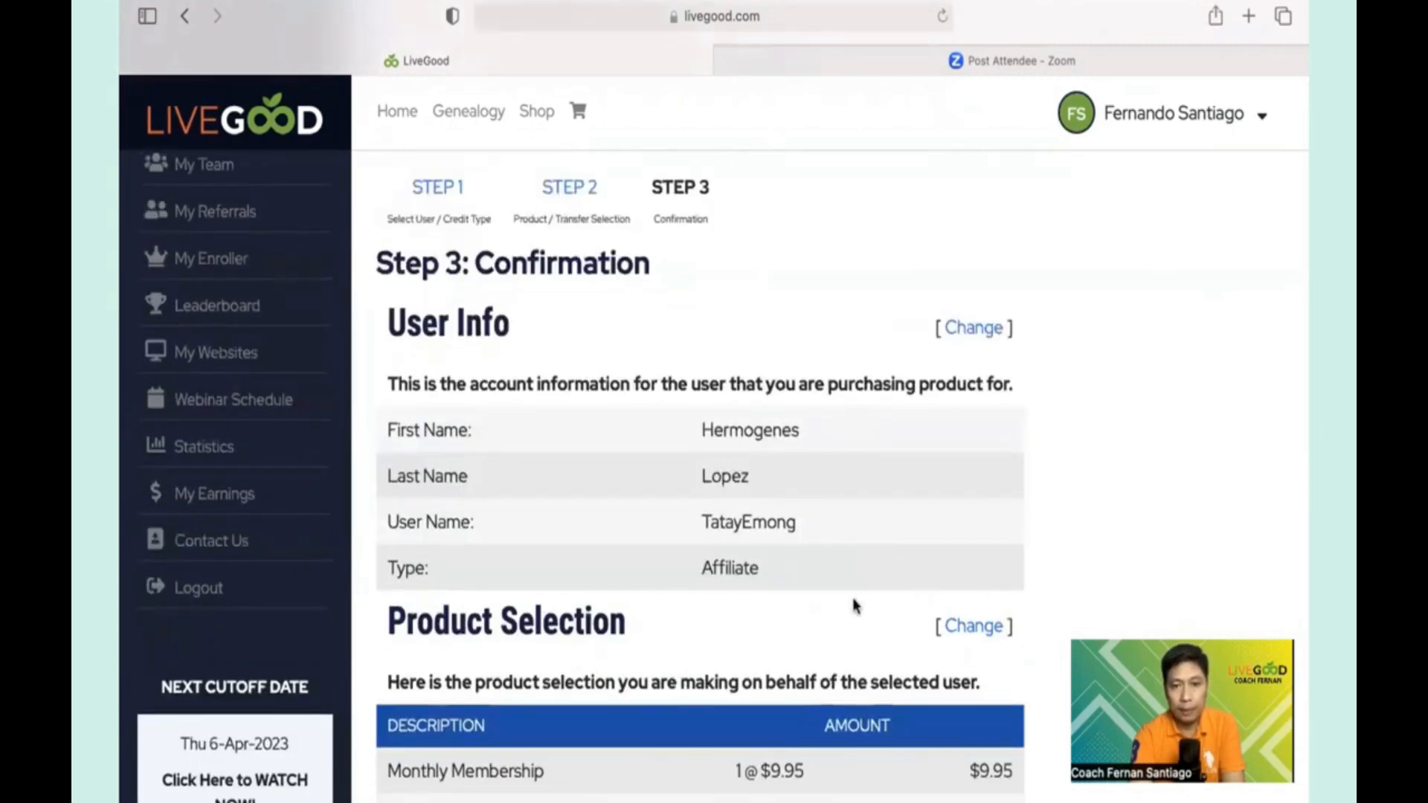
scroll(853, 600, "down", 2)
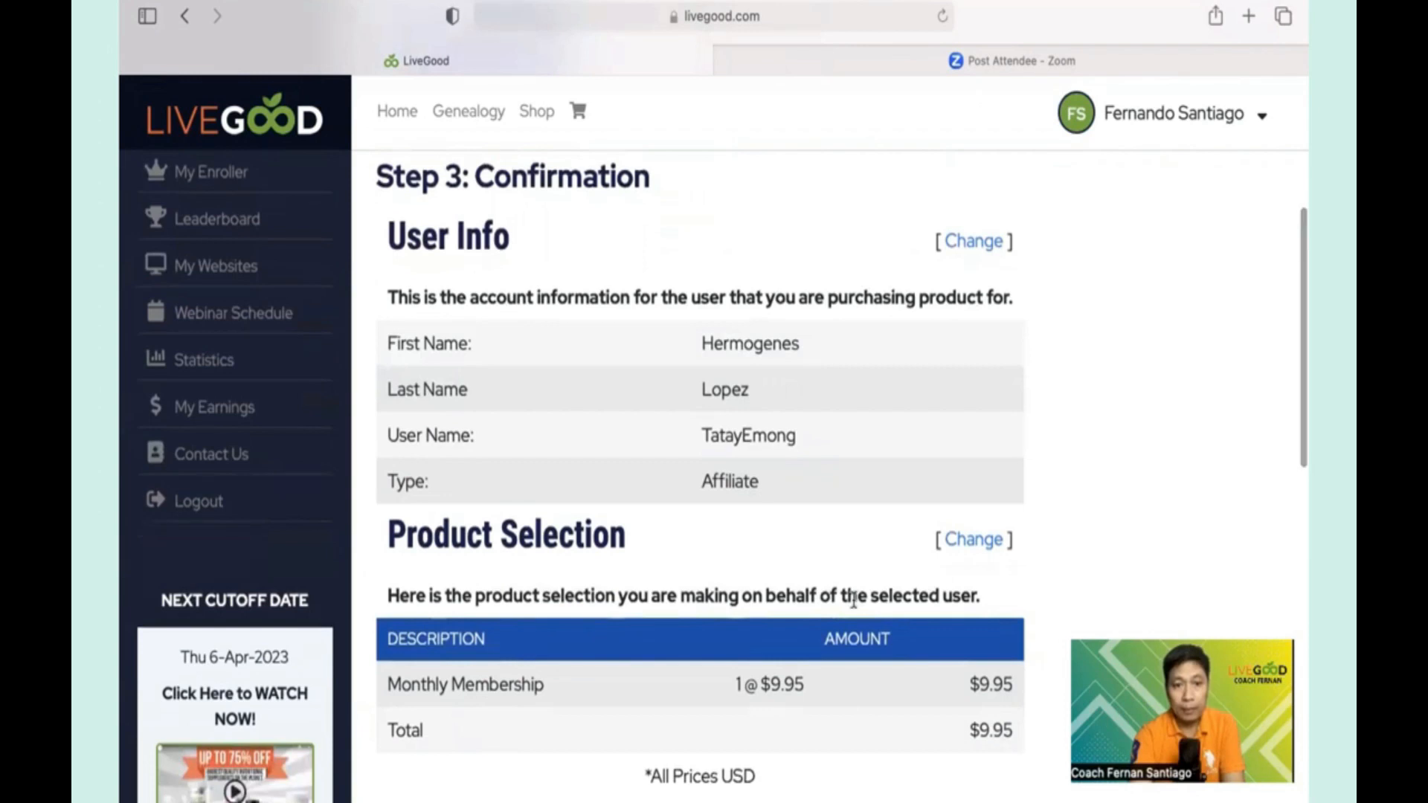
scroll(853, 598, "down", 3)
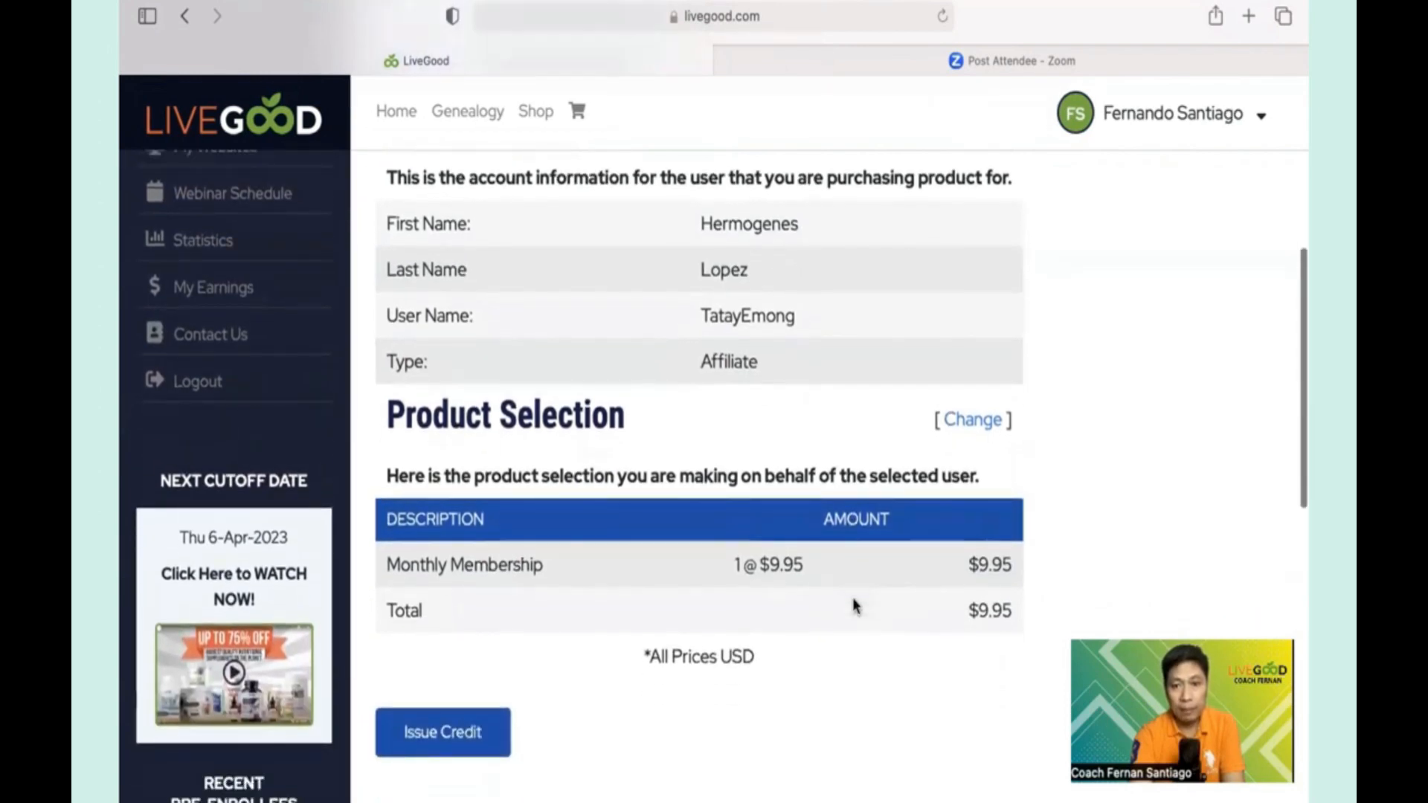
left_click(460, 727)
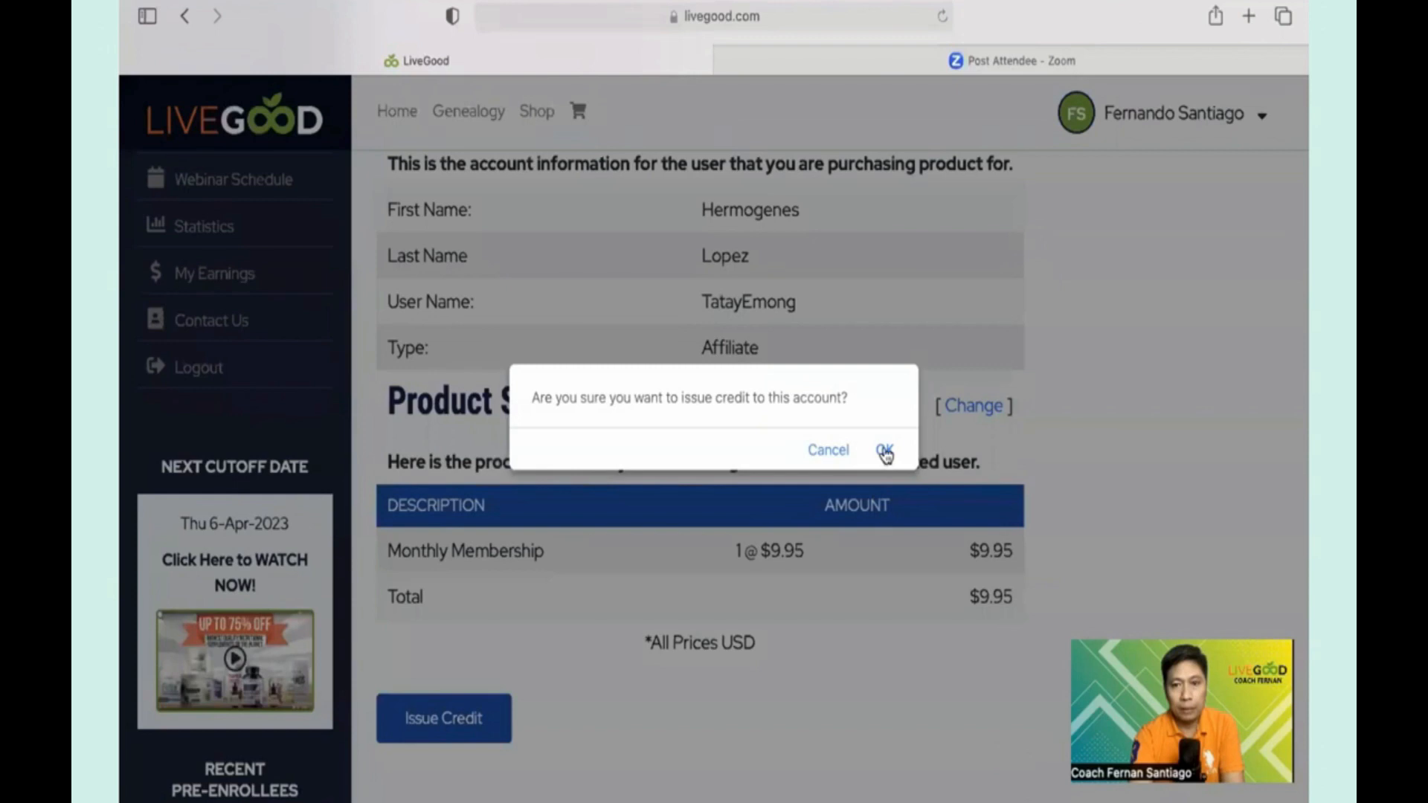
left_click(885, 451)
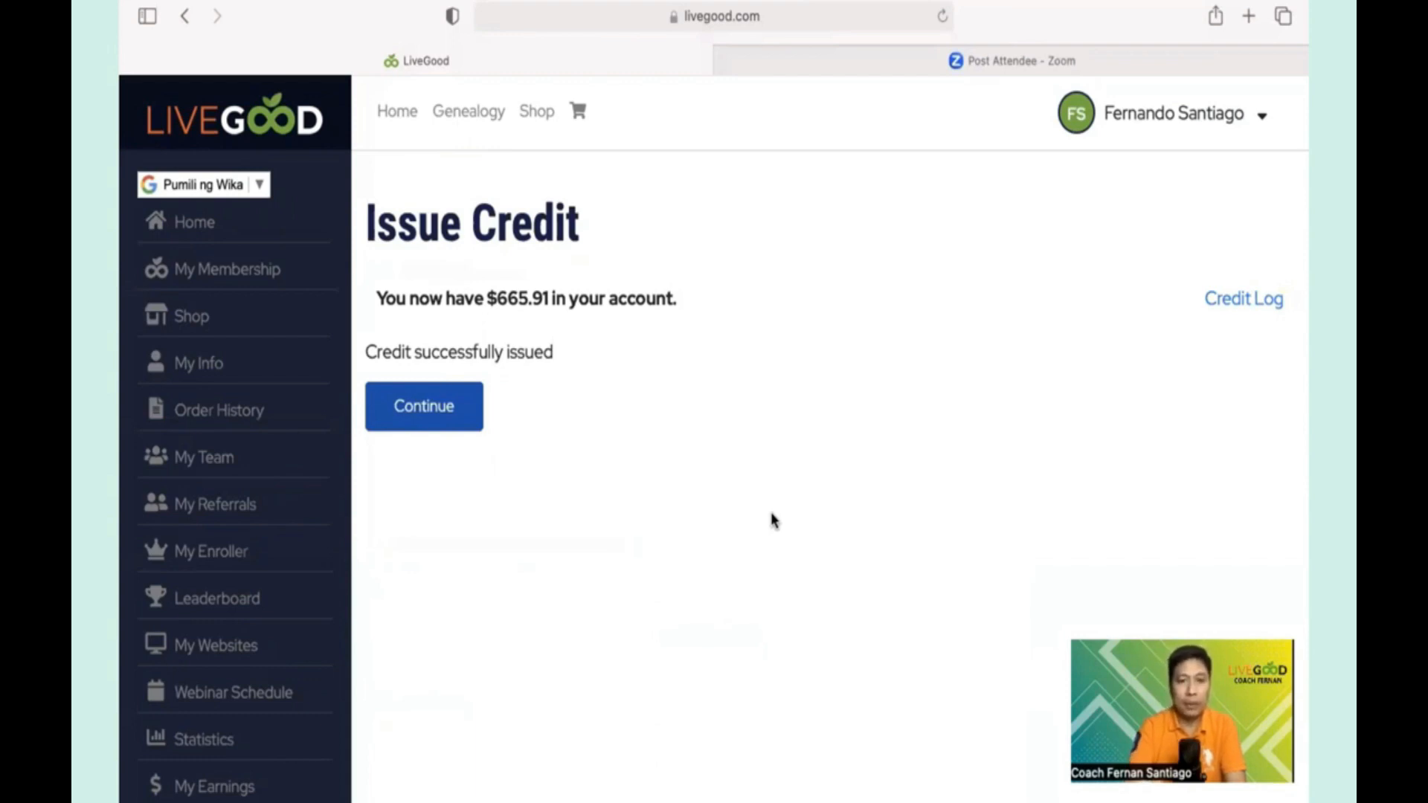
left_click(225, 787)
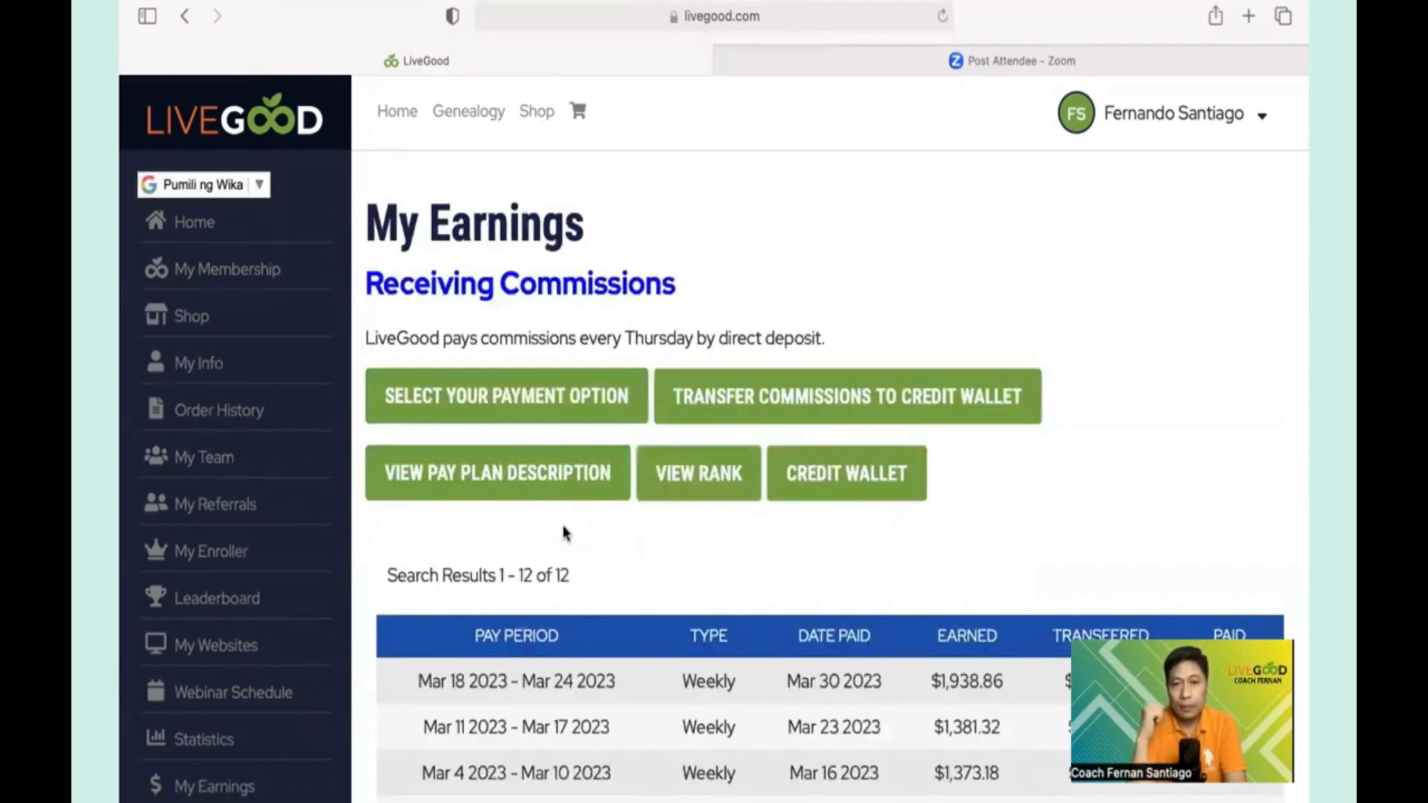
- Start a new credit for the recipient's member ID with credit type Transfer Credit
left_click(862, 479)
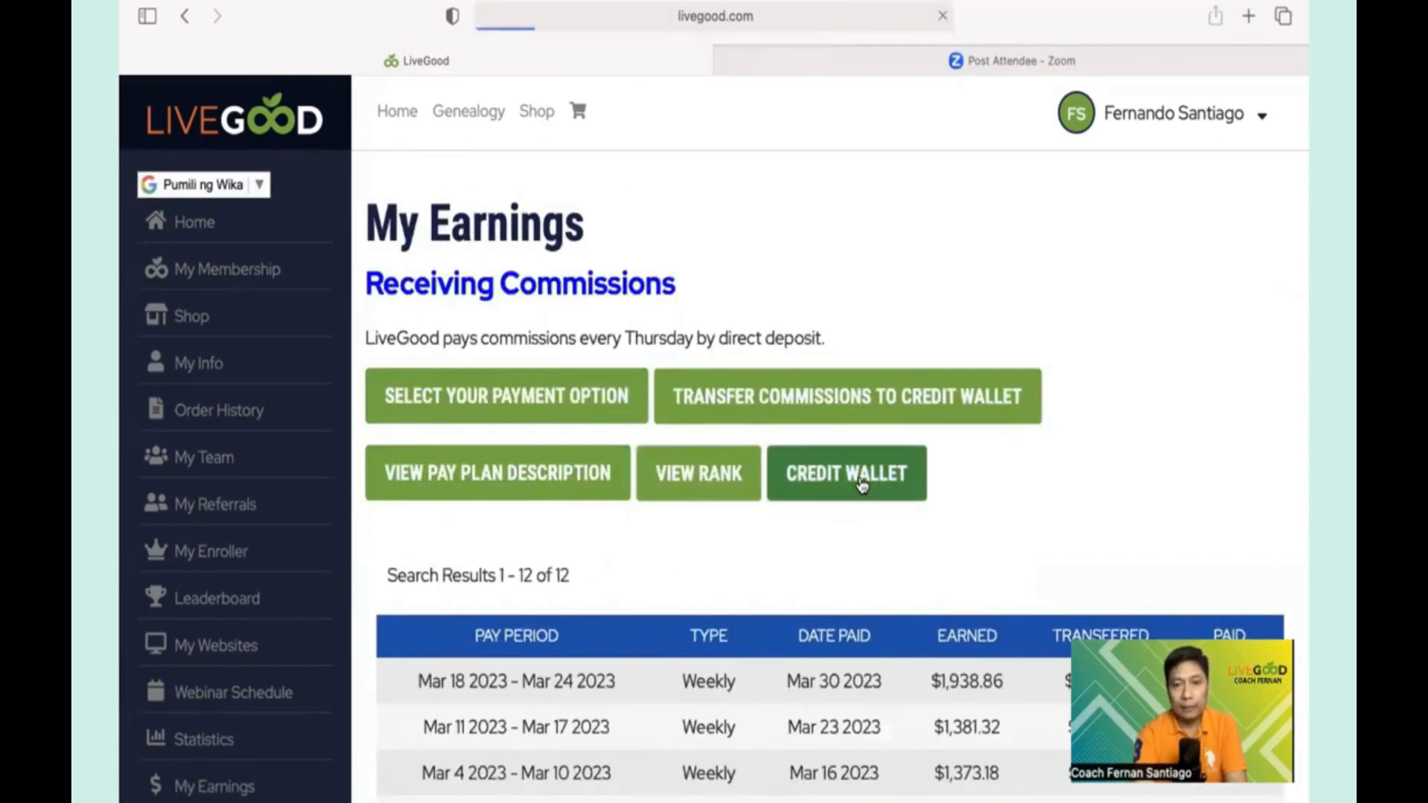
scroll(832, 535, "down", 8)
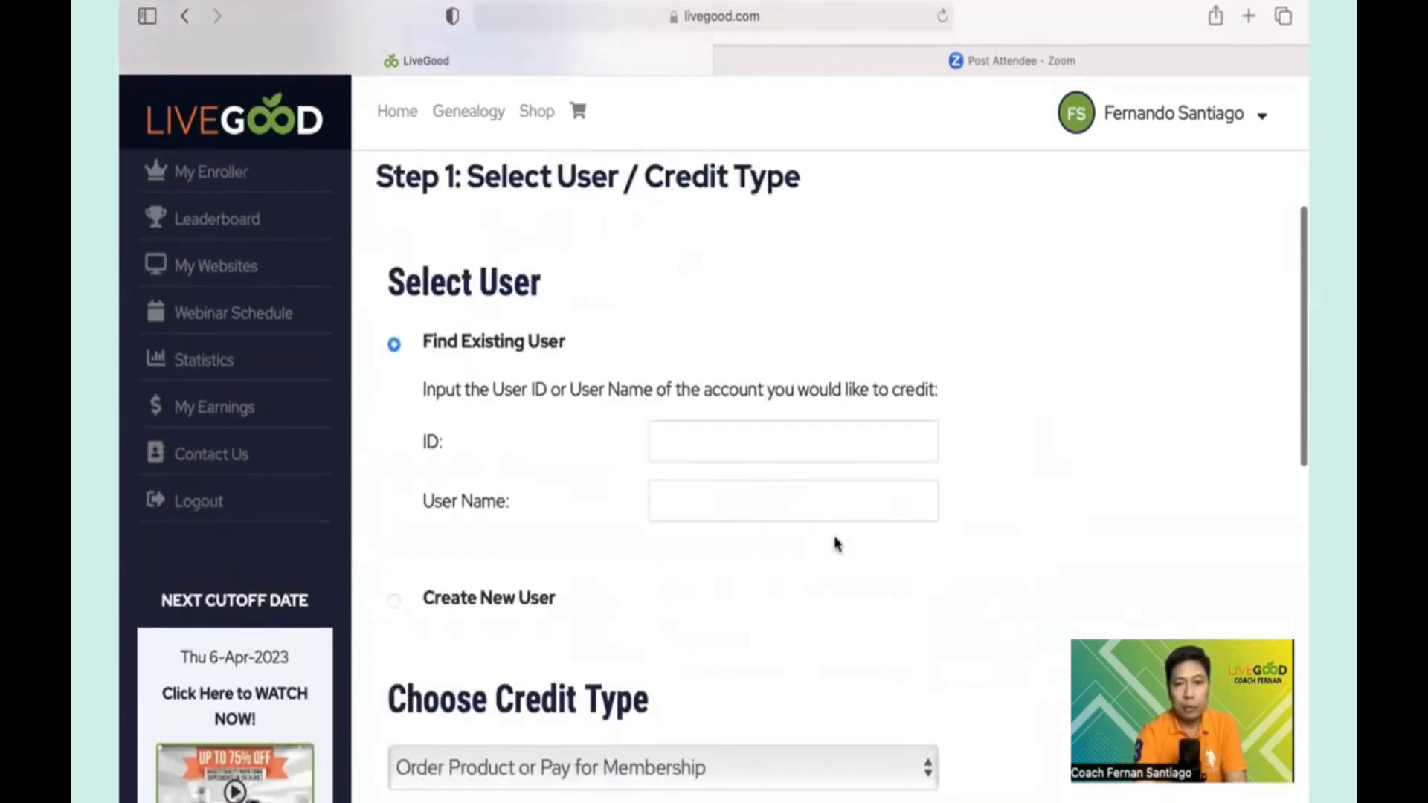
scroll(781, 386, "up", 2)
left_click(711, 355)
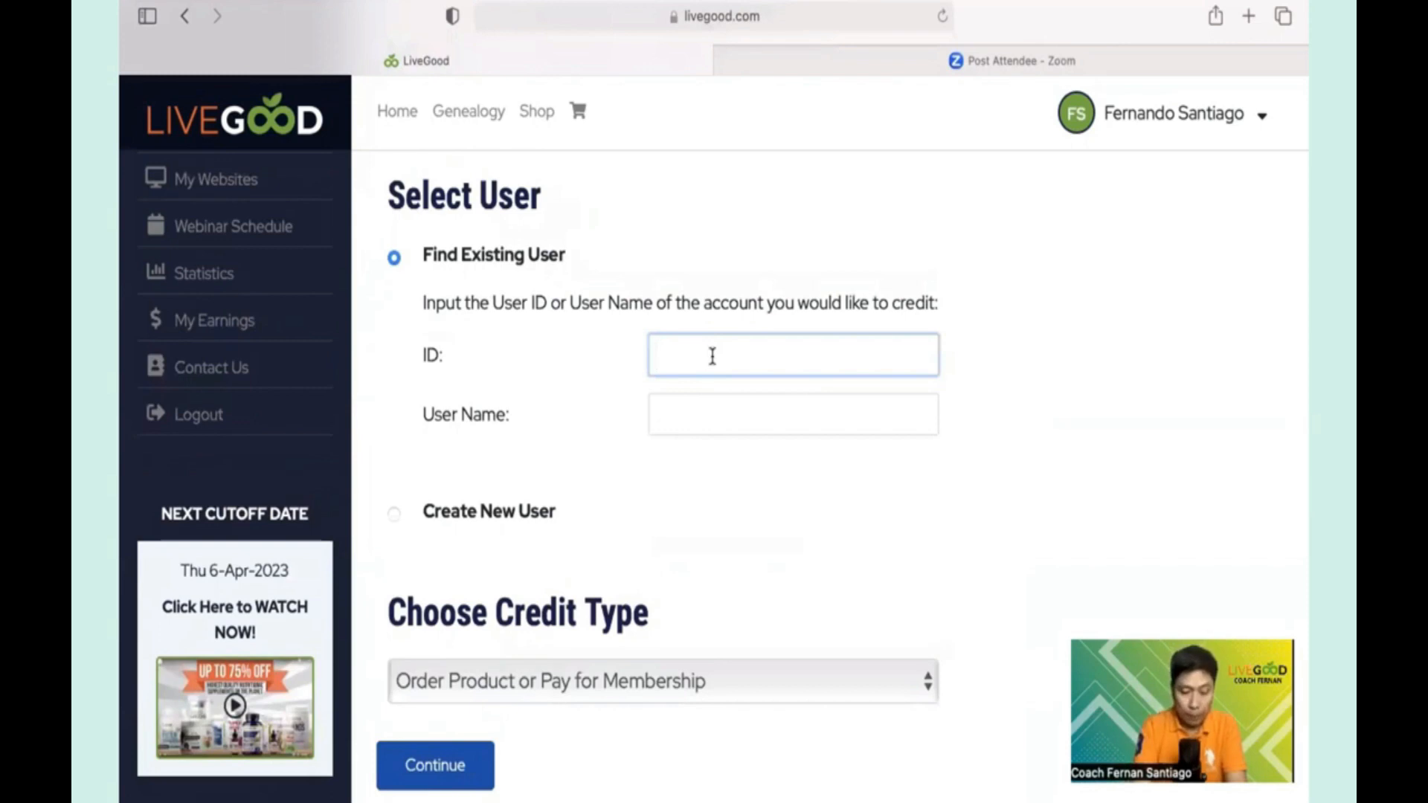
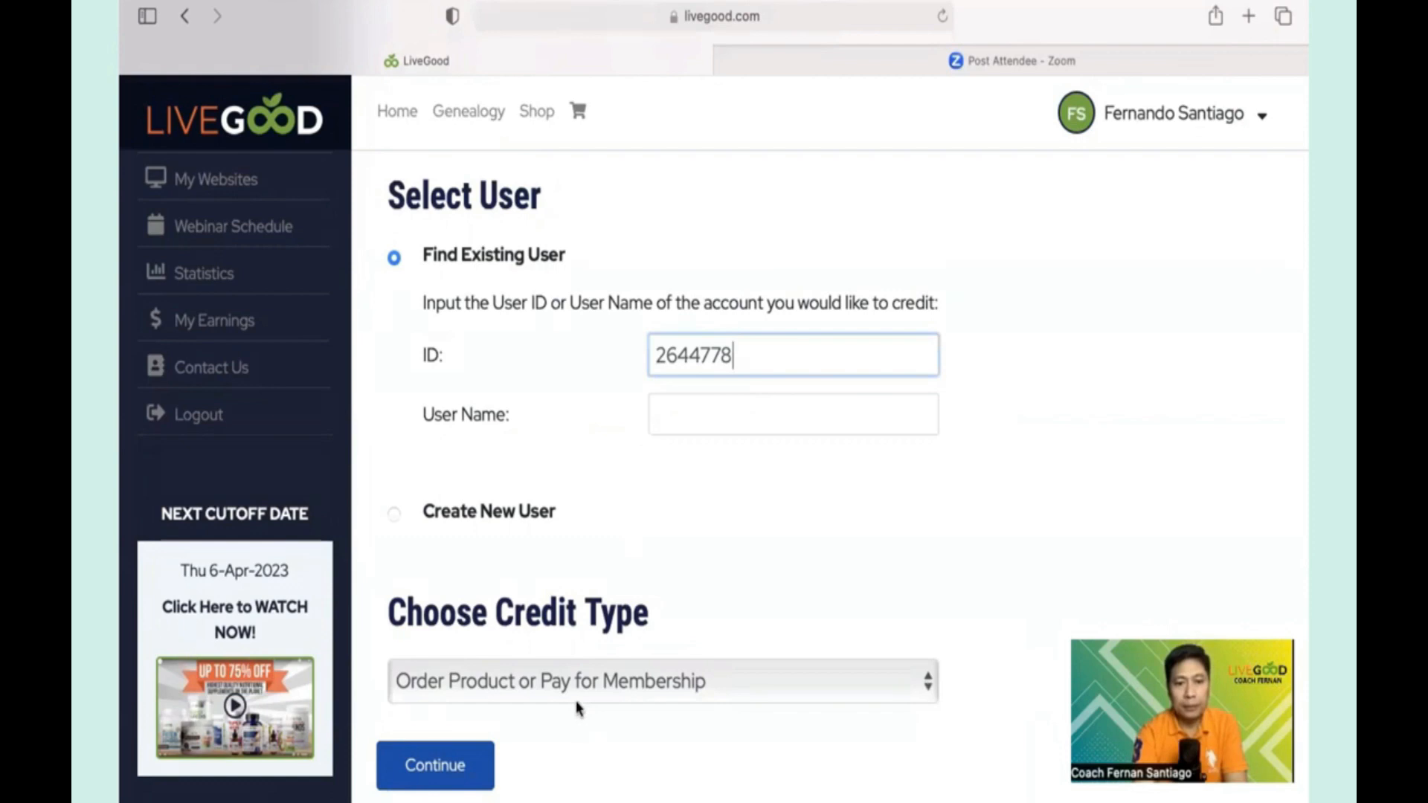
left_click(924, 690)
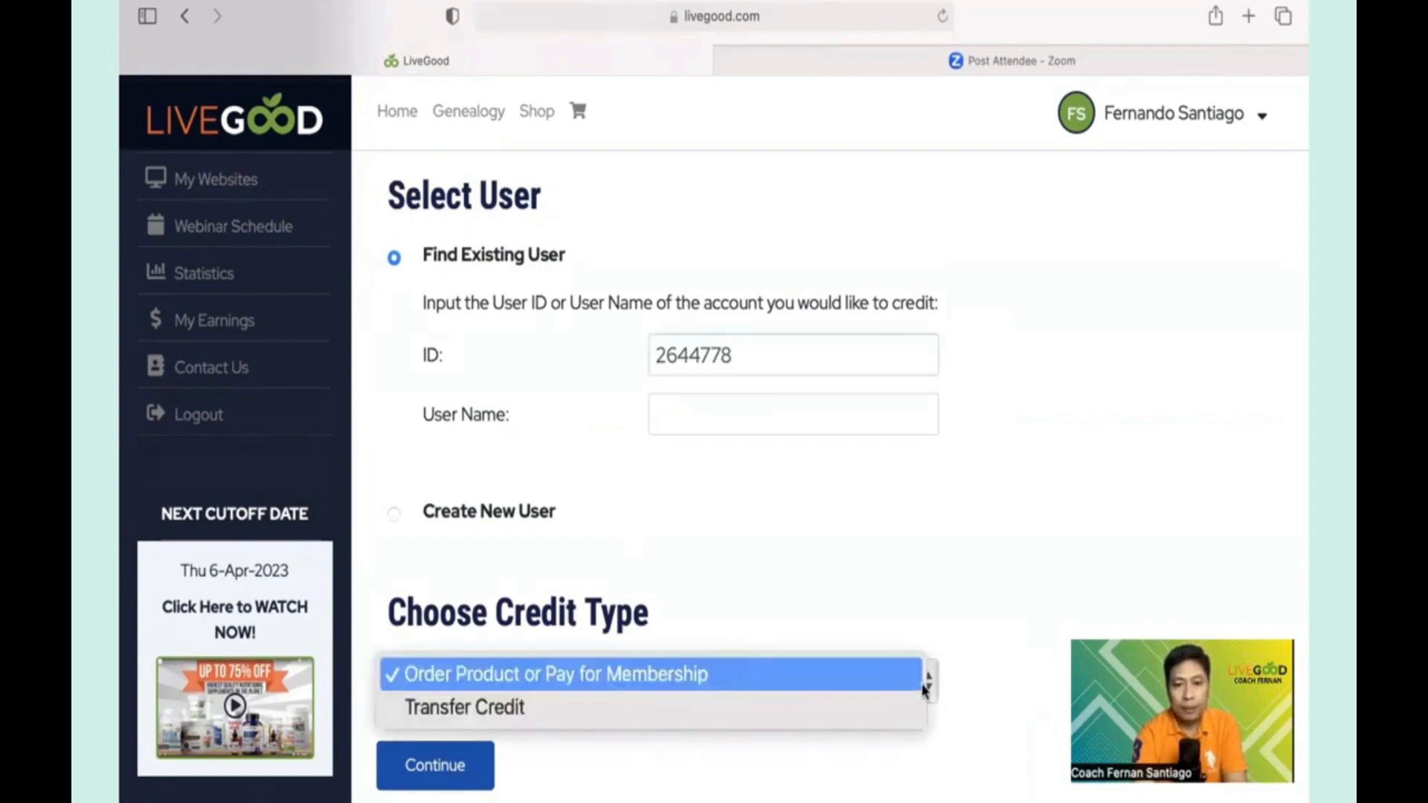
left_click(814, 705)
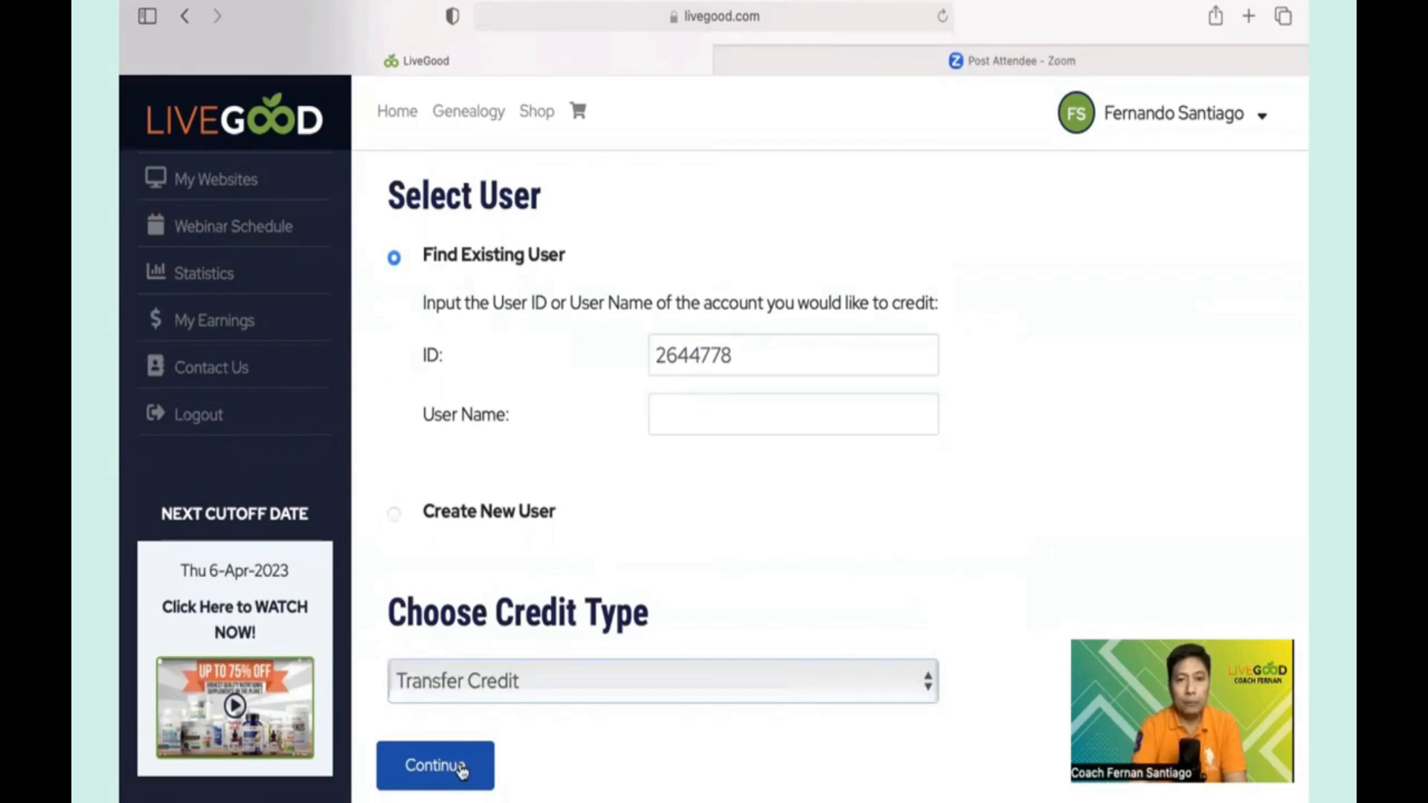
left_click(435, 765)
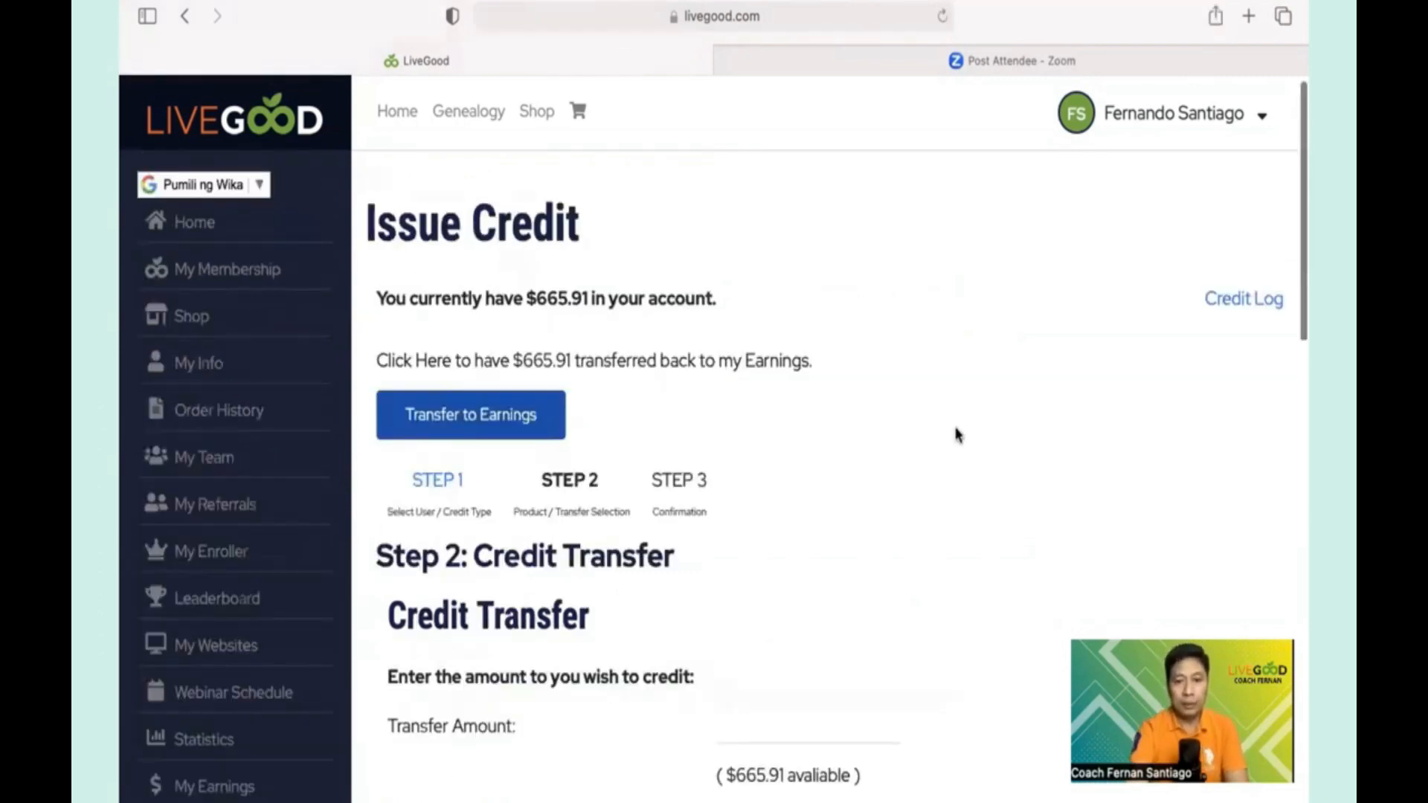
- Transfer $10.00 of credit to the member and confirm, leaving $655.91 in the wallet
scroll(957, 435, "down", 4)
left_click(784, 441)
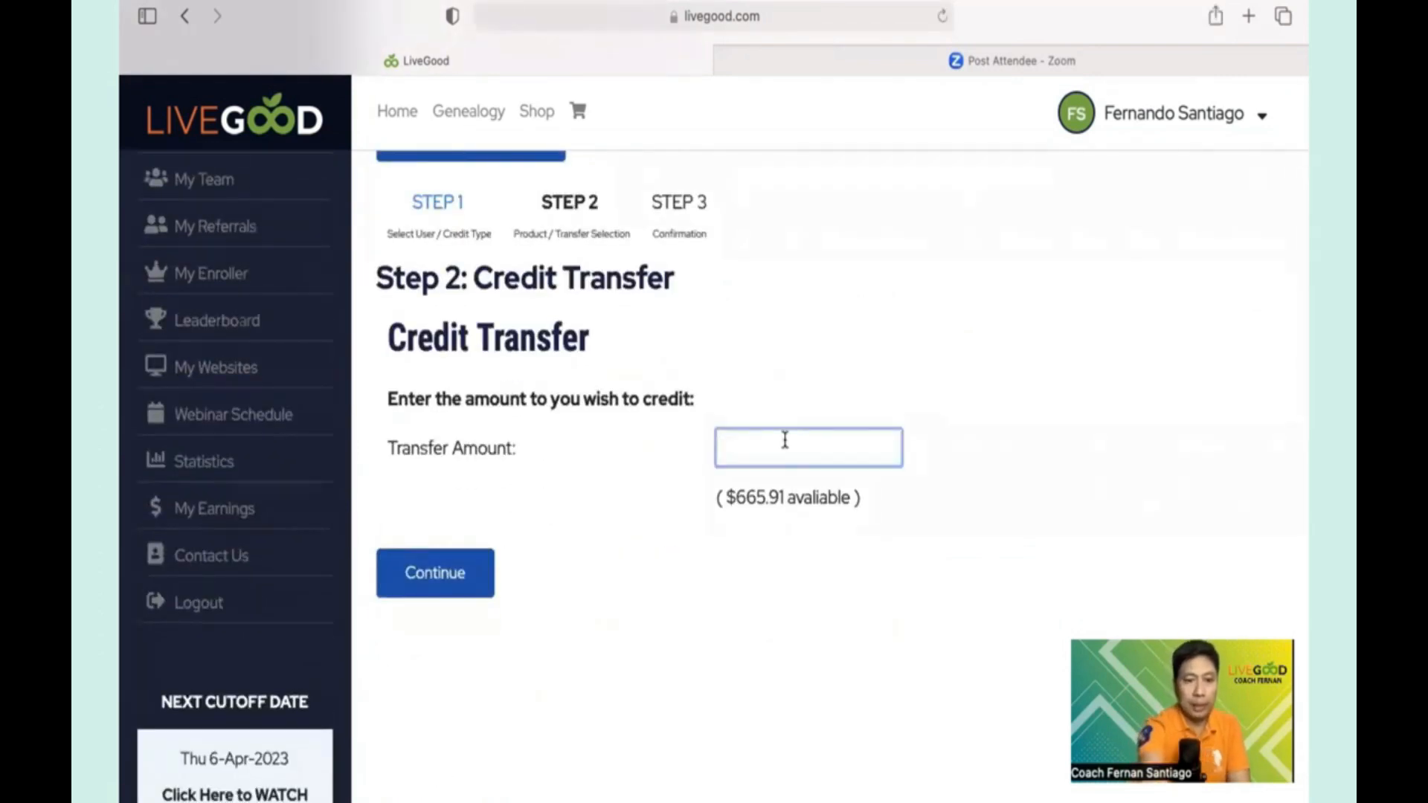
type("10")
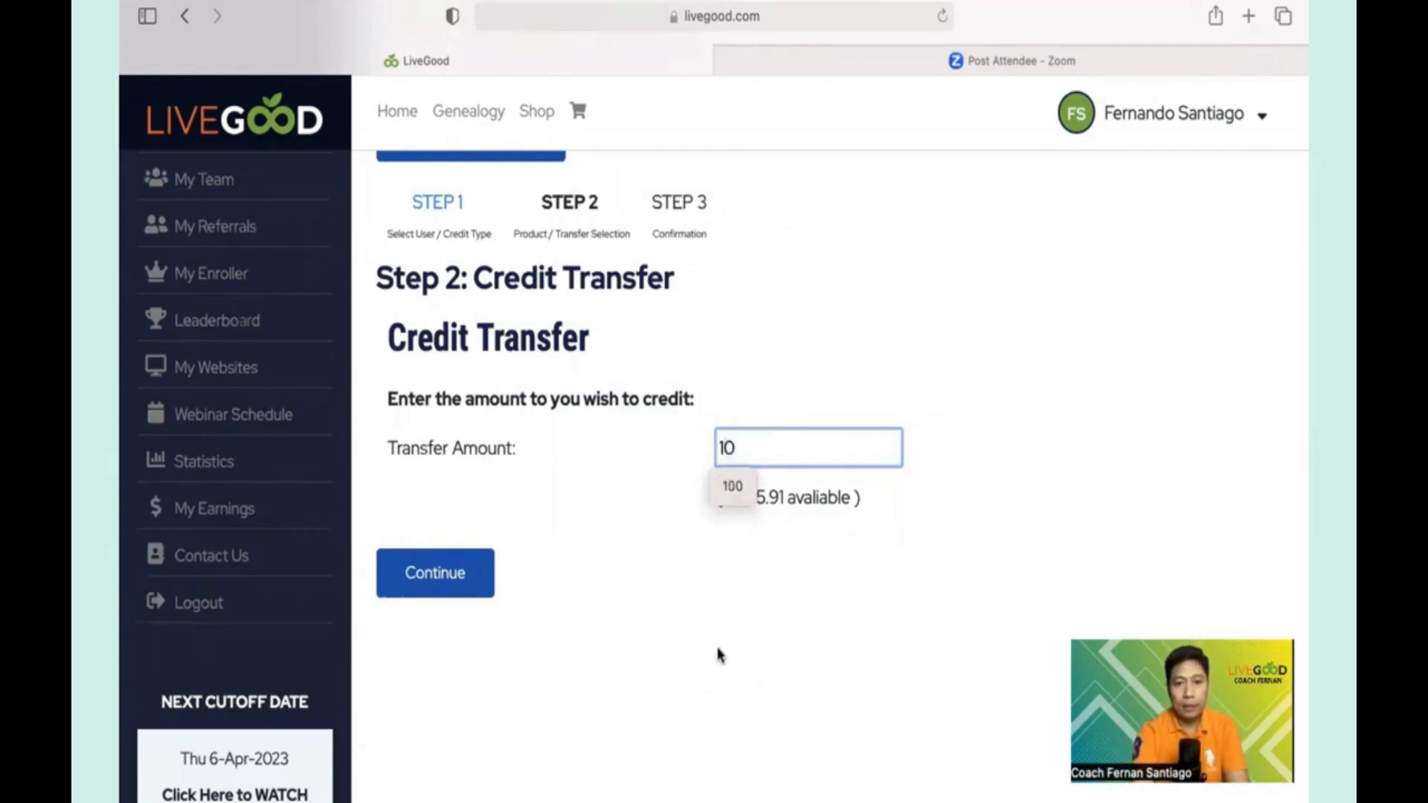
left_click(451, 573)
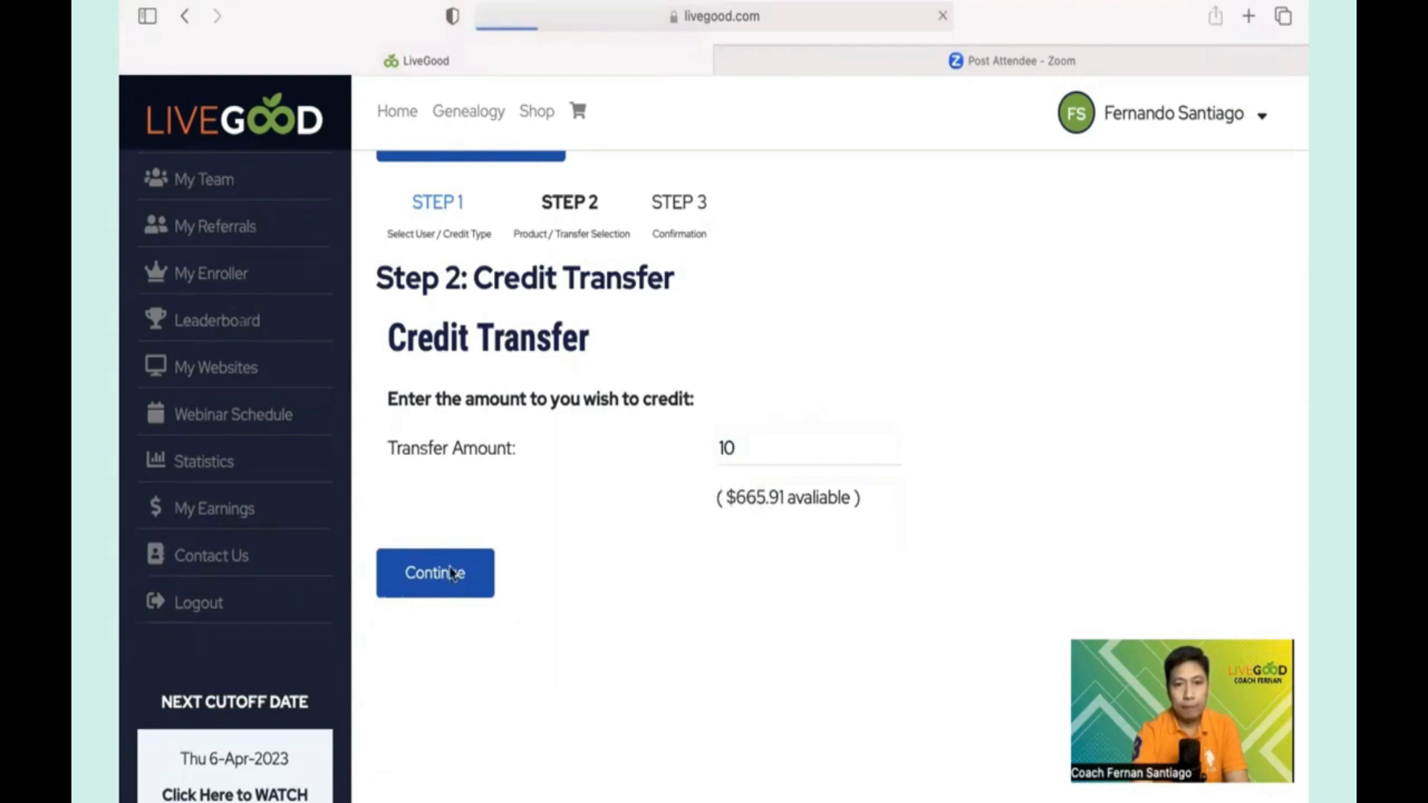
scroll(1041, 479, "down", 4)
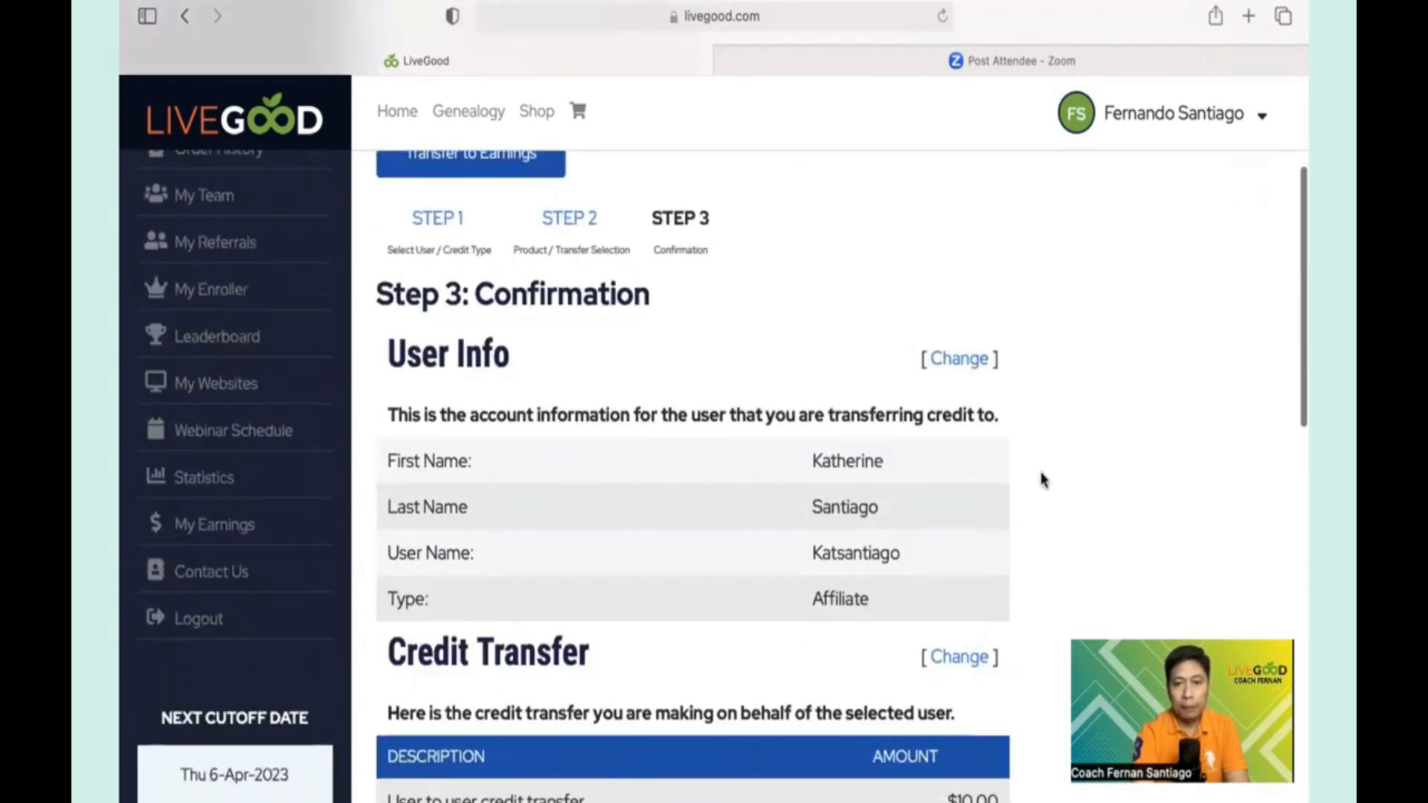
scroll(1041, 480, "down", 3)
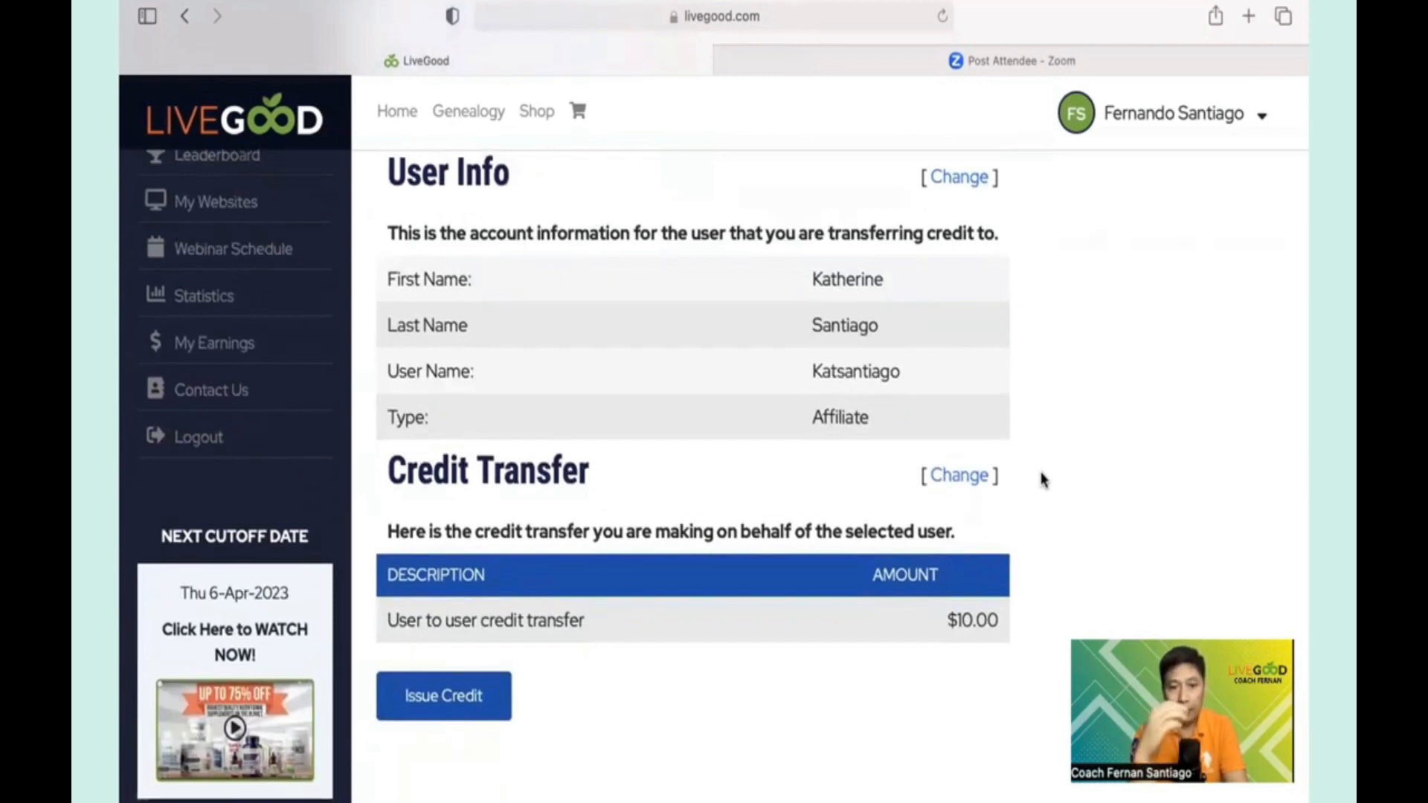
left_click(462, 706)
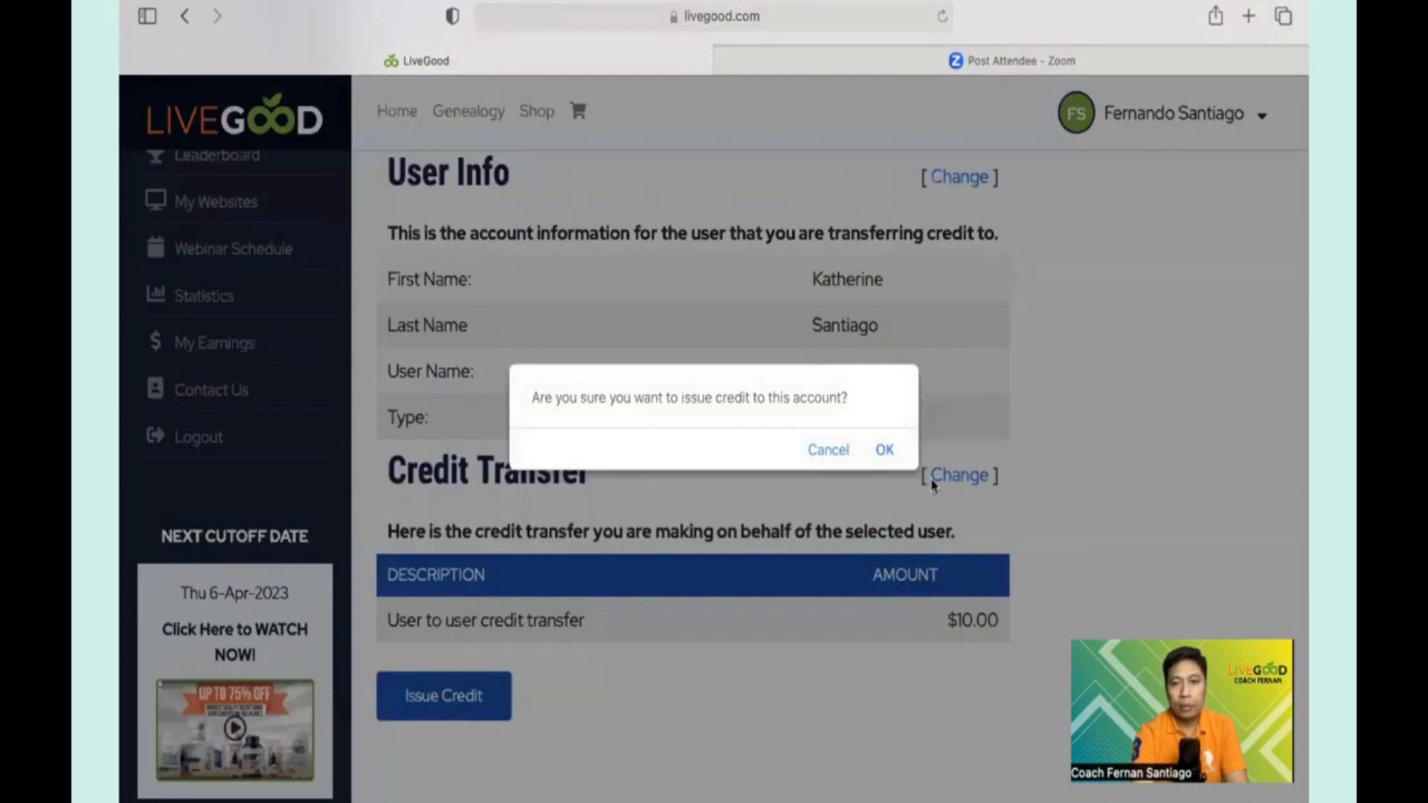
left_click(885, 449)
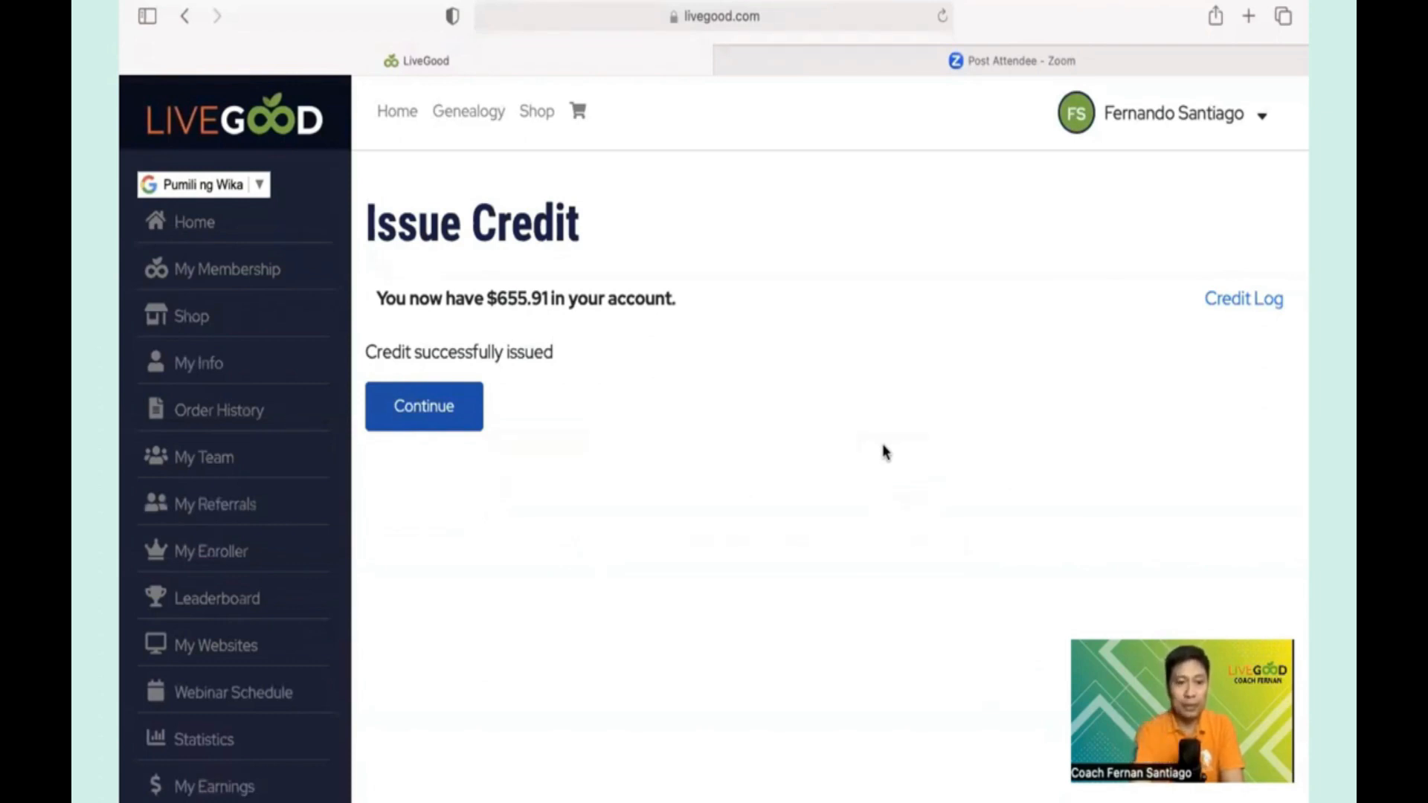
- Save the Transfer Commissions setting to credit ALL earnings to the credit wallet
left_click(231, 793)
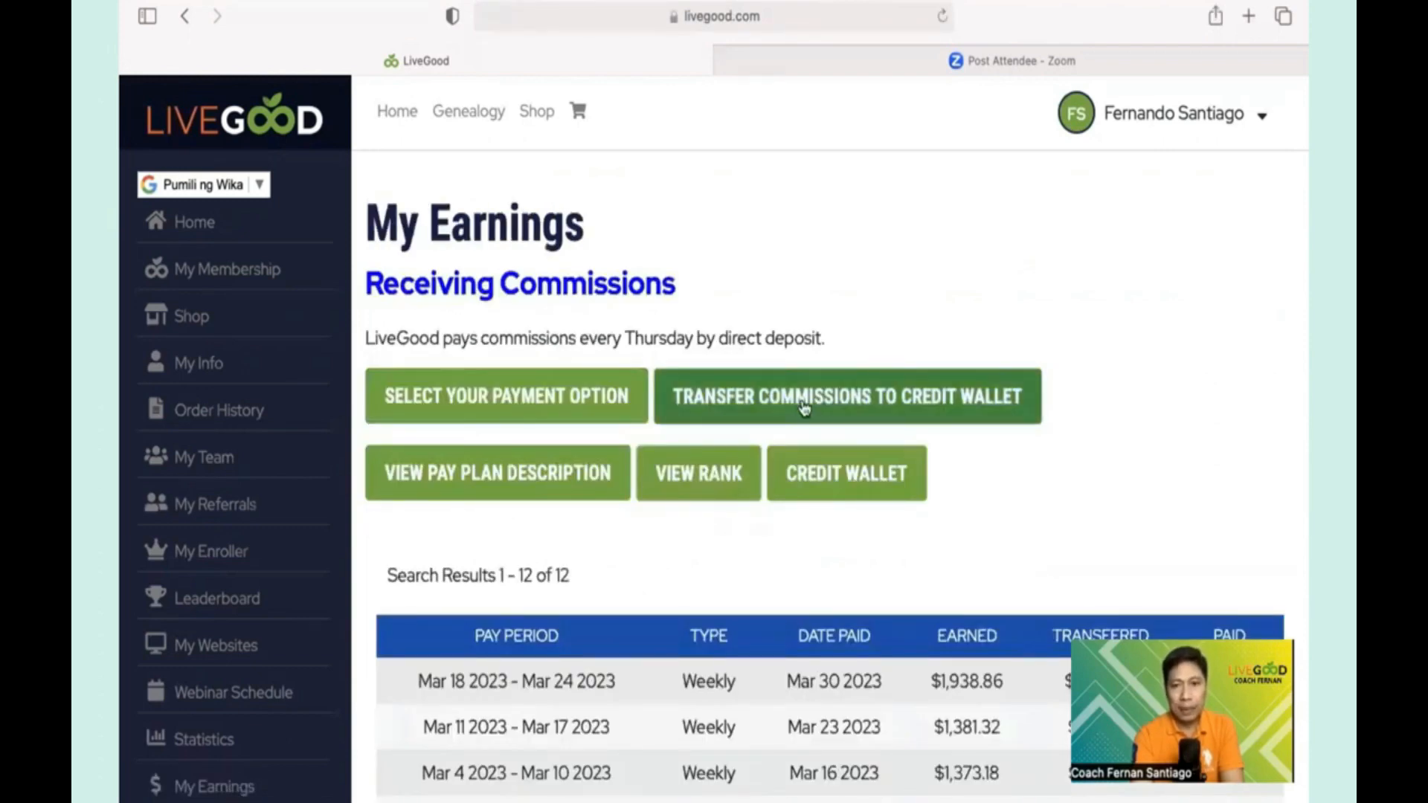
left_click(822, 400)
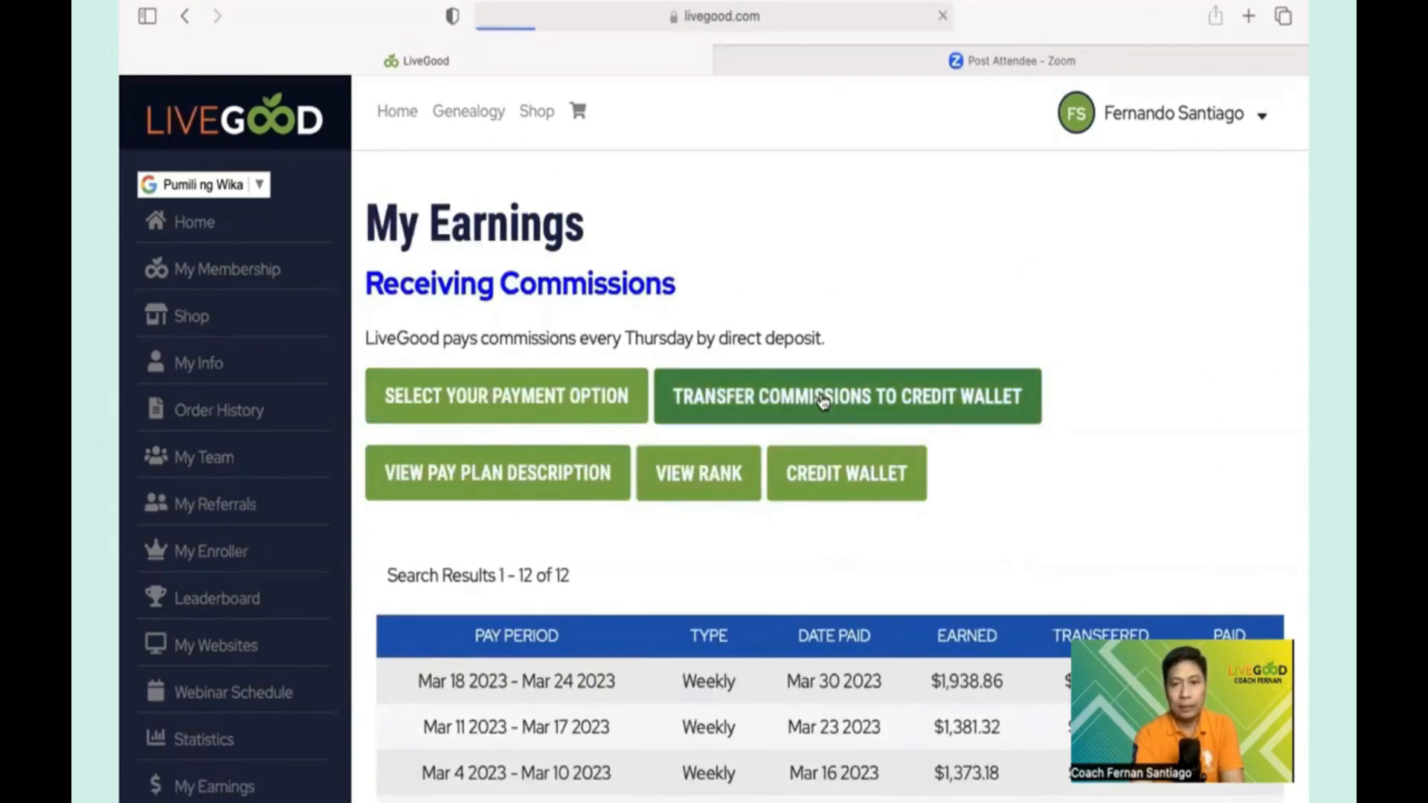
scroll(822, 400, "down", 5)
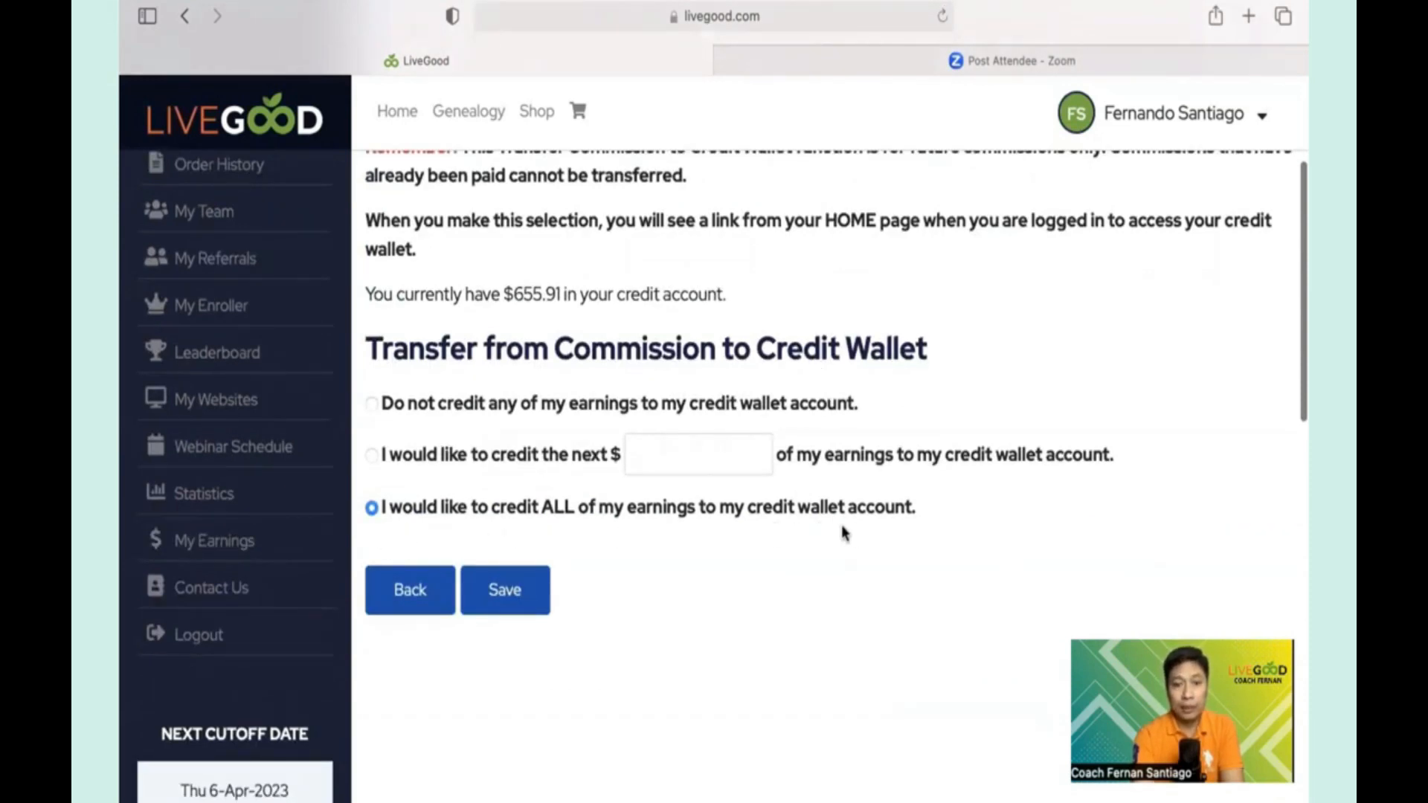
left_click(505, 591)
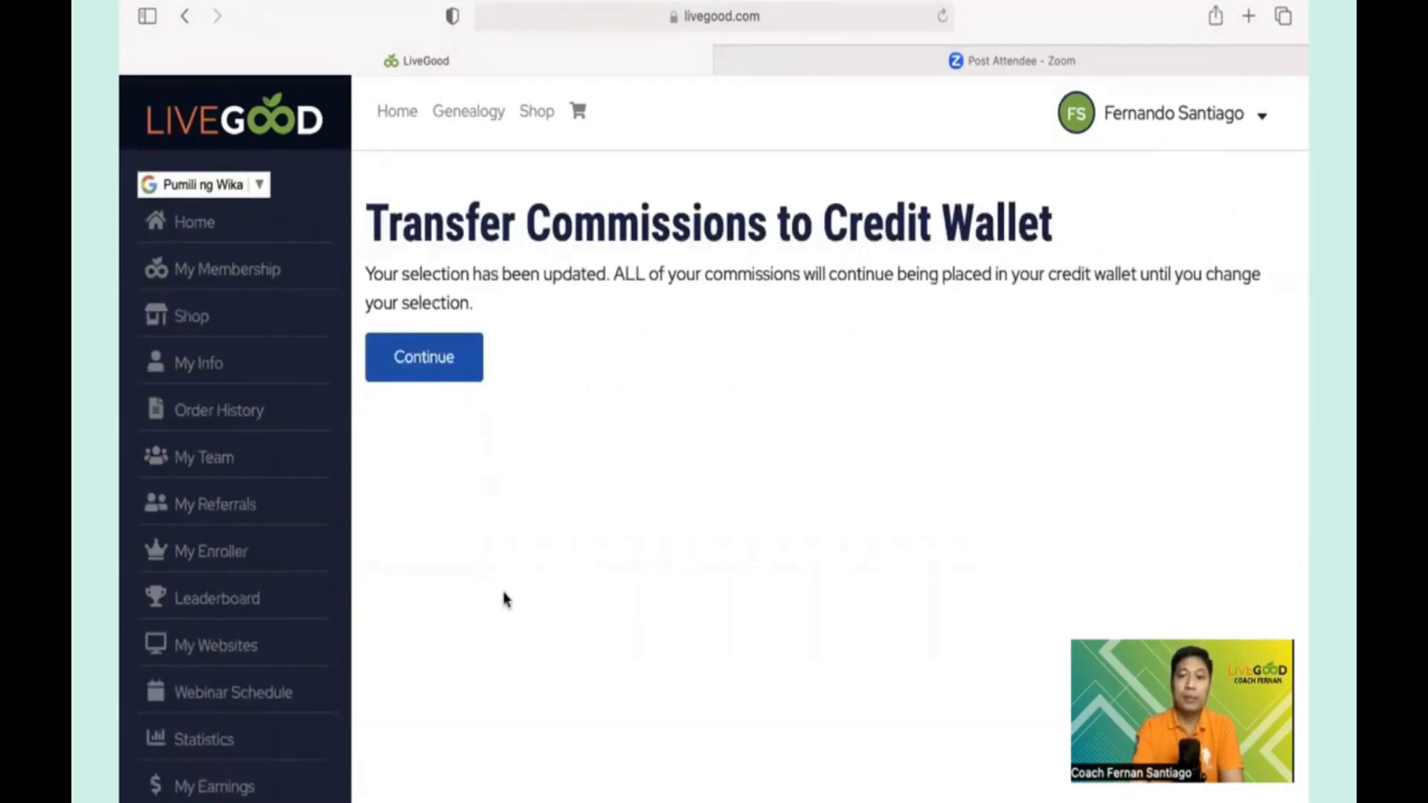